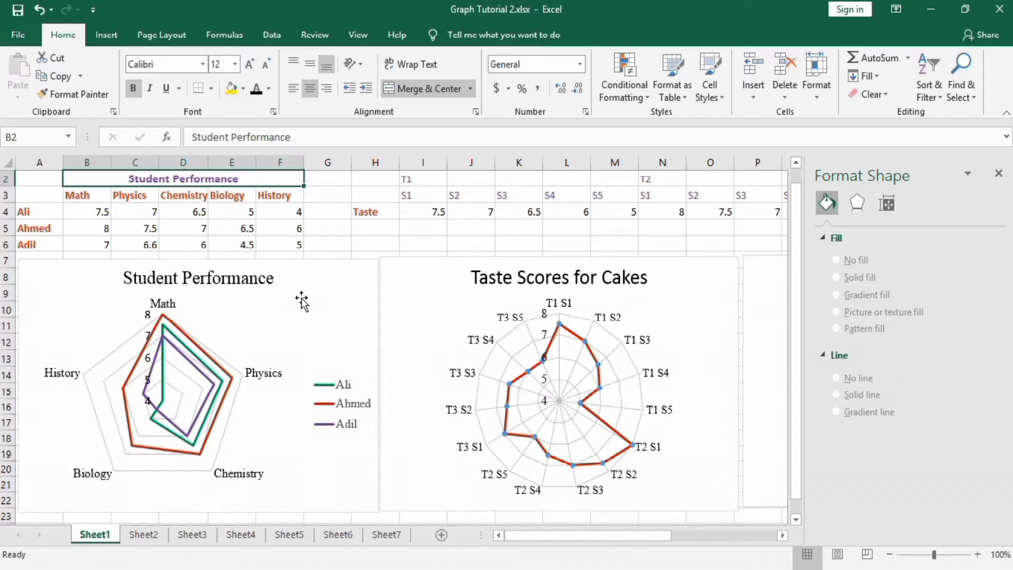
- Examine the Student Performance, Taste Scores for Cakes and Rainfall in Karachi radar charts and their source data on Sheet1
click(329, 280)
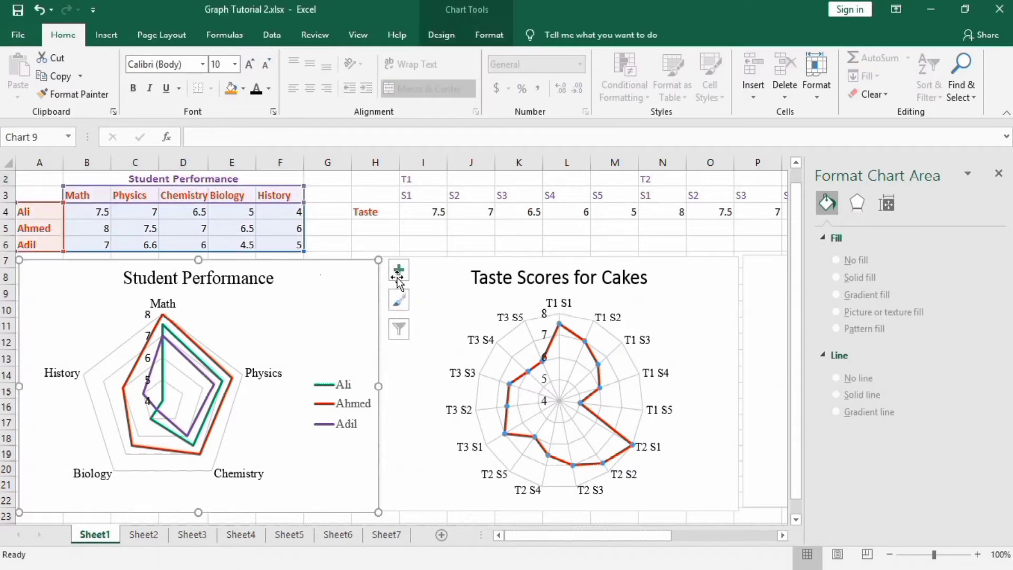
key(Tab)
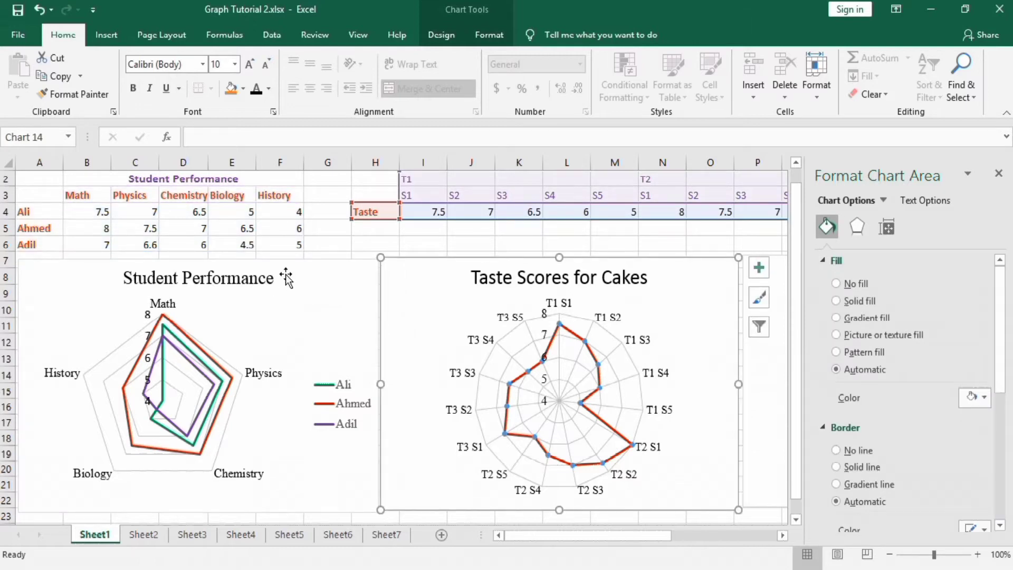
mouse_move(180, 333)
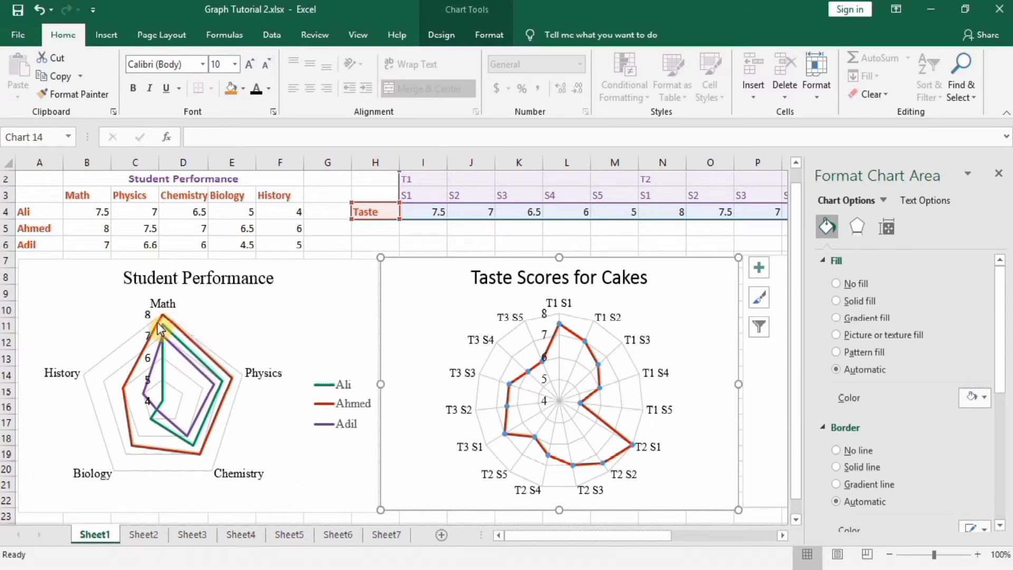
click(201, 352)
click(197, 357)
click(198, 355)
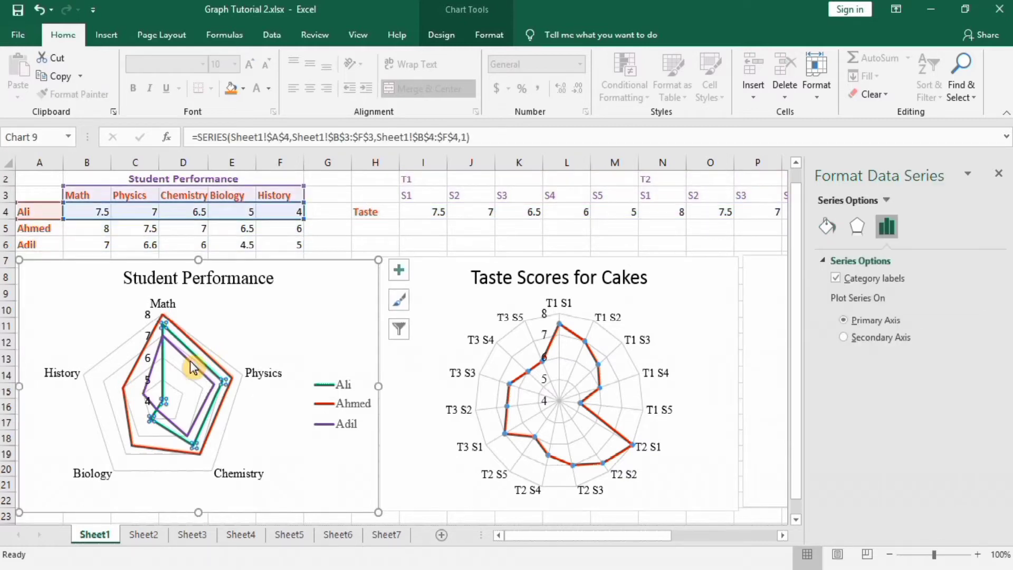
click(194, 365)
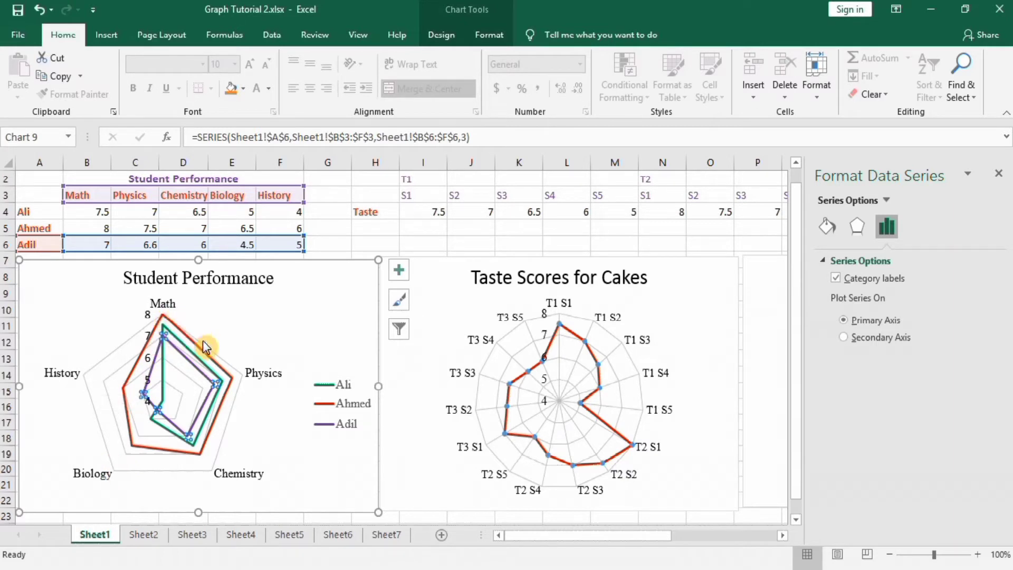
click(419, 372)
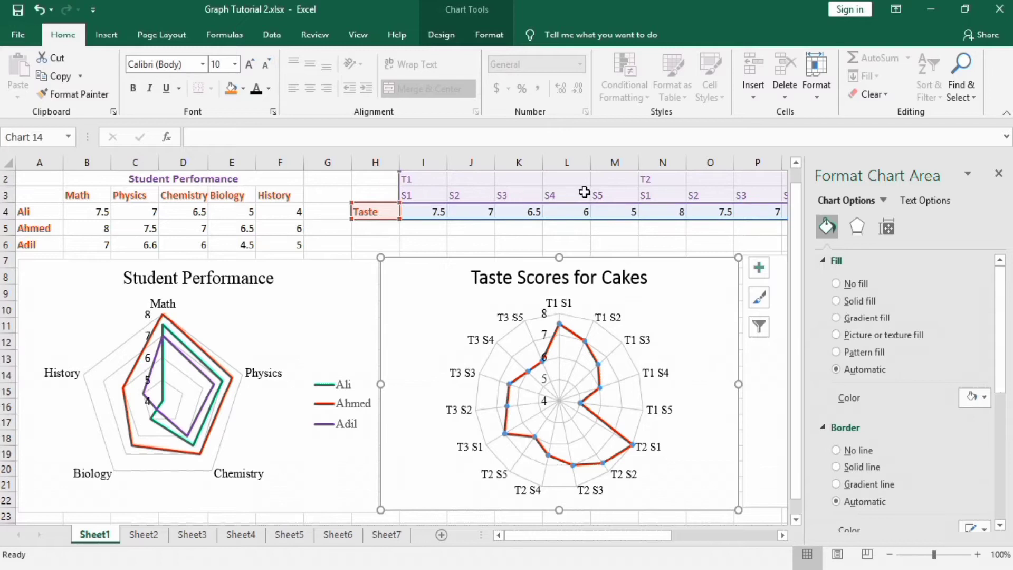
mouse_move(554, 337)
drag(784, 536, 785, 536)
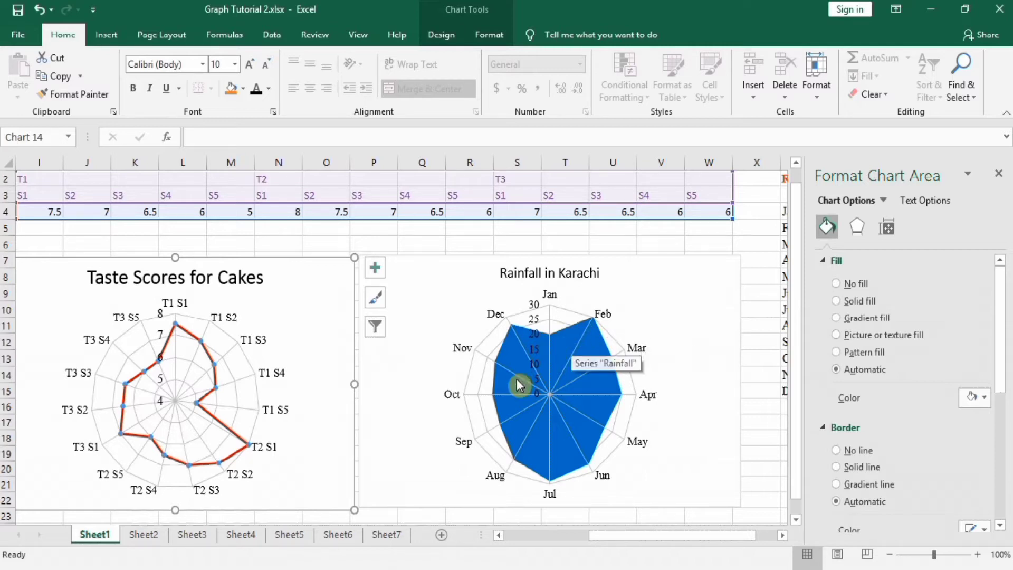
click(500, 535)
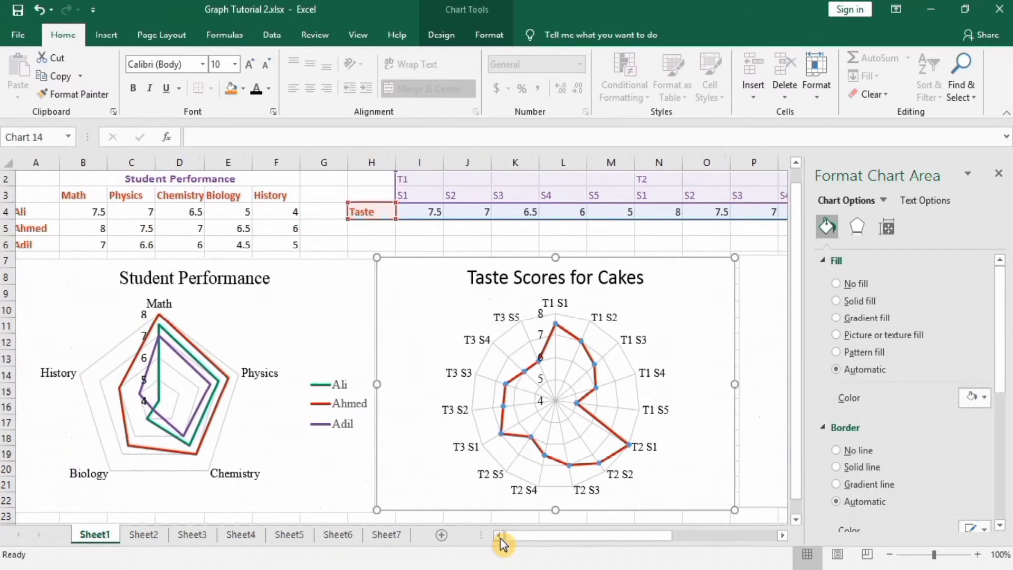
- On Sheet2, insert a basic Radar chart without markers from the student marks table in A2:F5
click(142, 534)
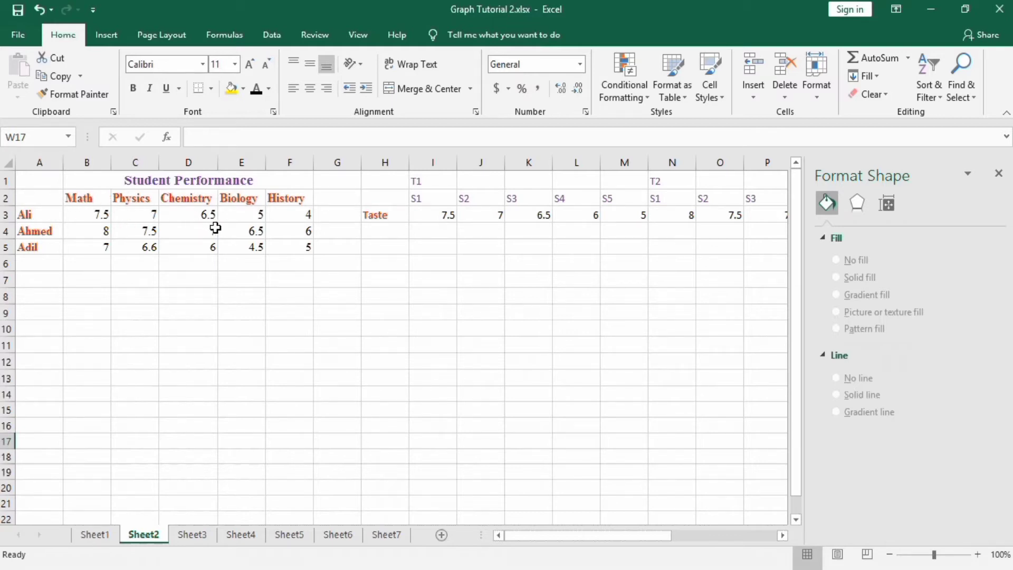
click(306, 247)
drag(305, 247, 51, 203)
click(101, 48)
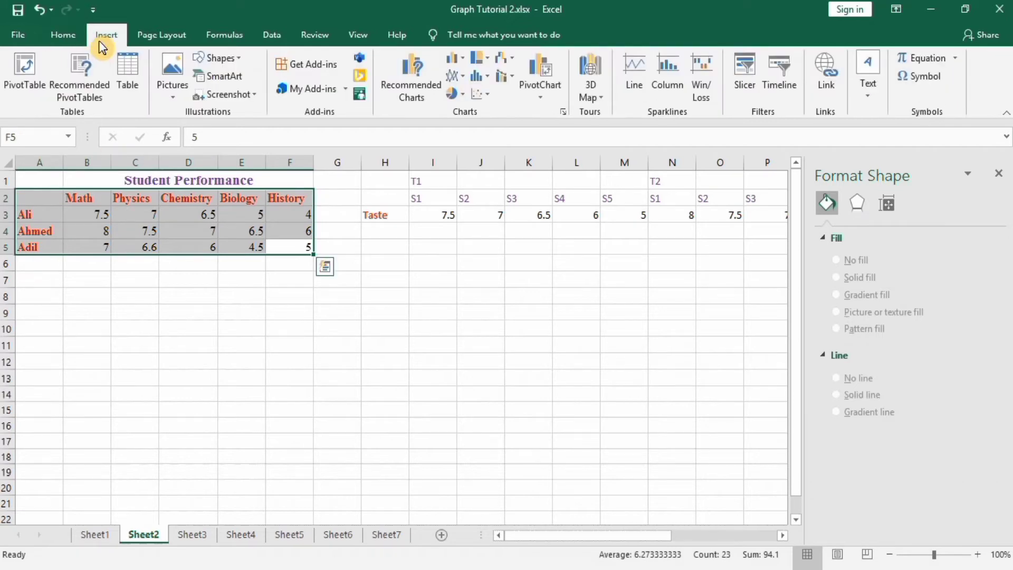
click(513, 62)
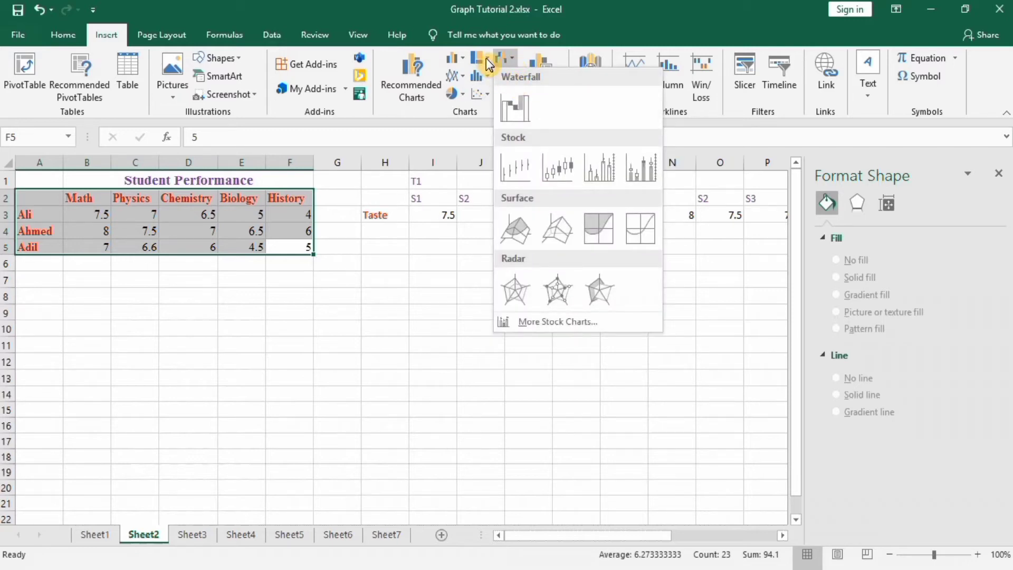
click(486, 58)
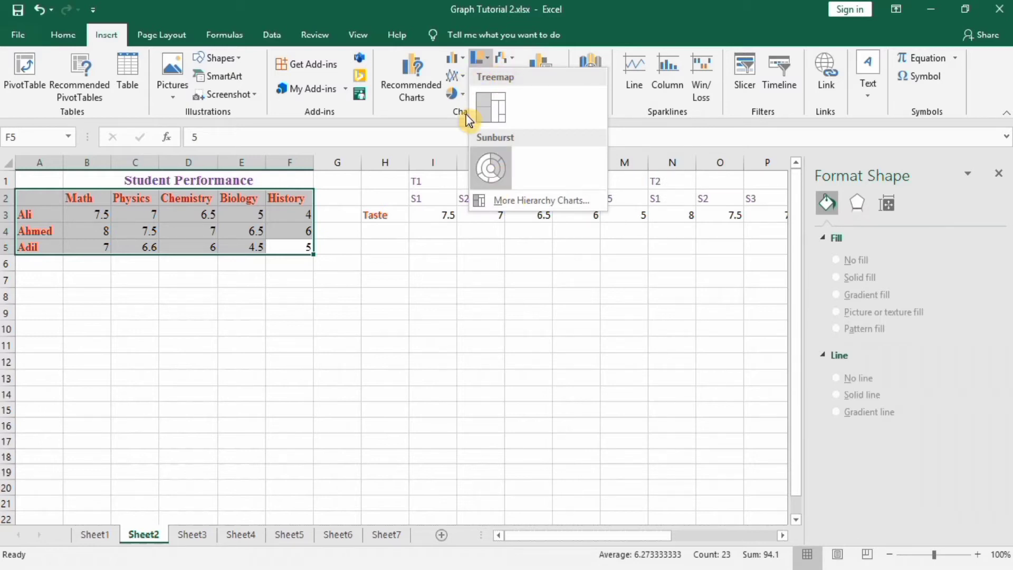
click(510, 57)
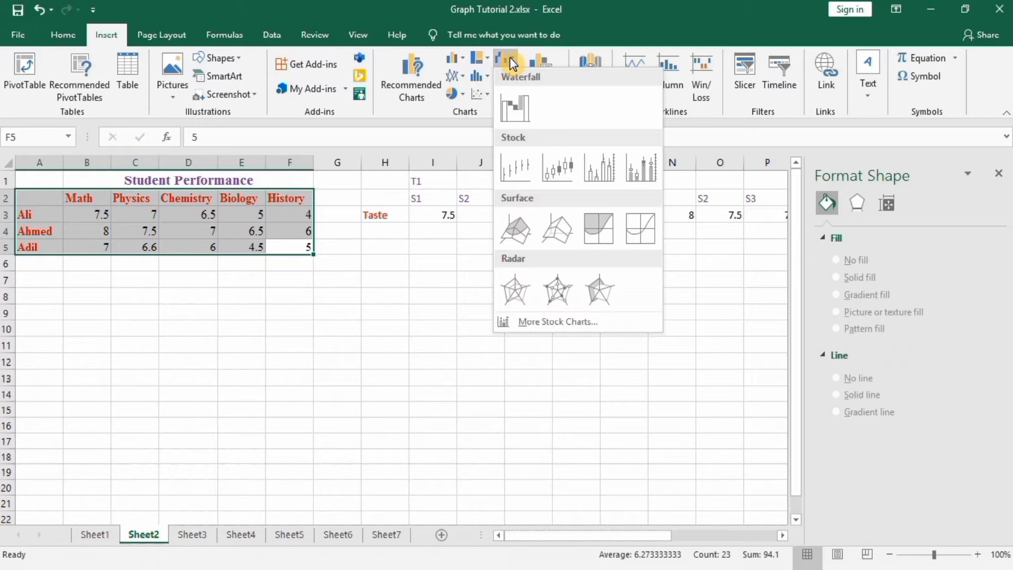
click(465, 78)
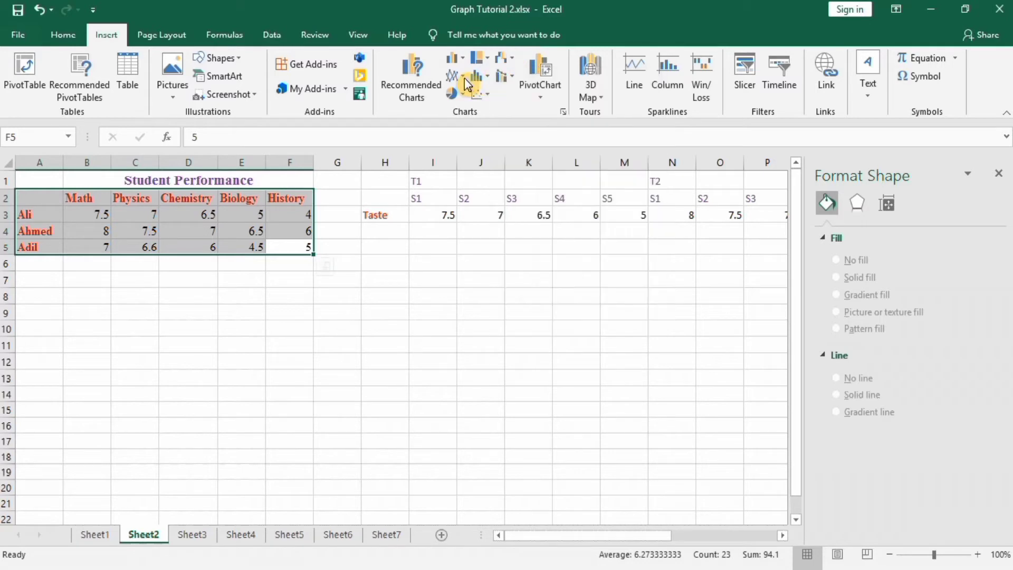
click(514, 81)
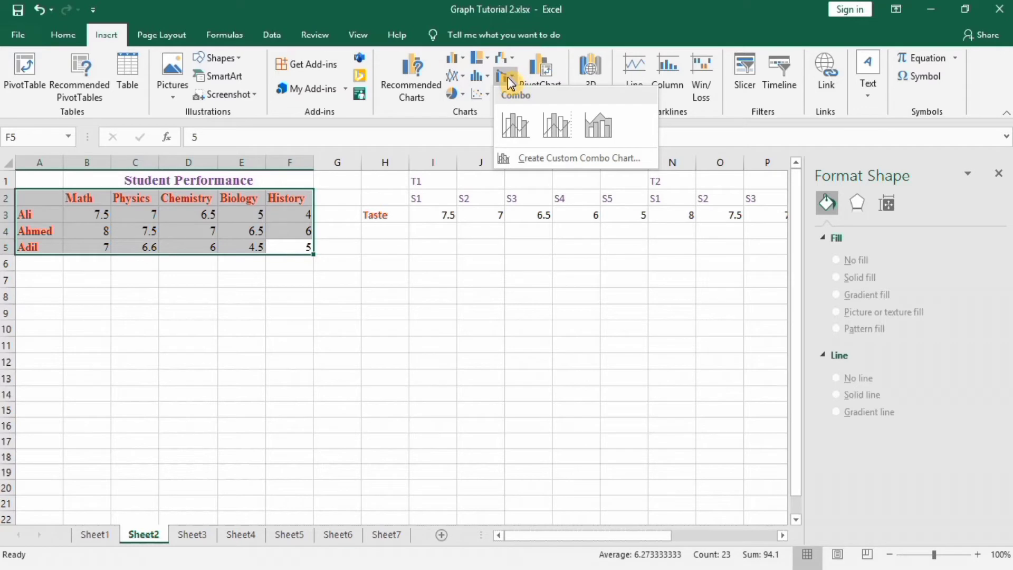
click(511, 57)
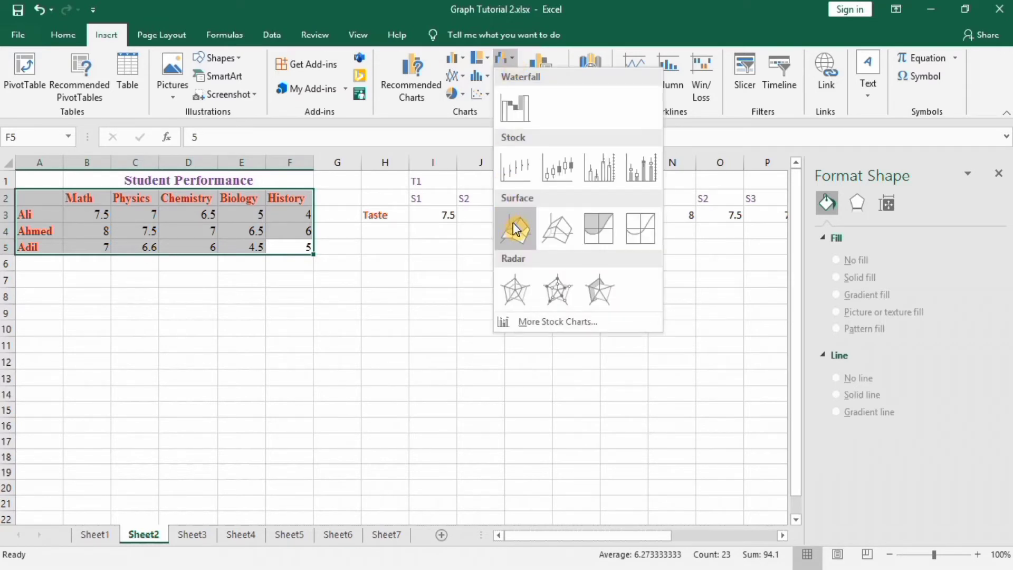
click(515, 293)
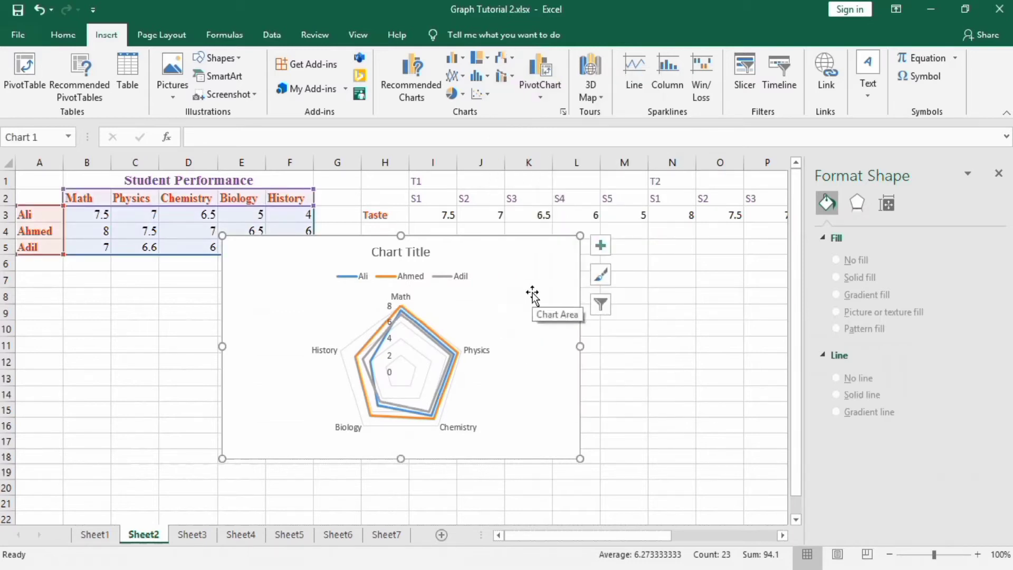
- Move the radar chart directly below the student marks table and enlarge it slightly in width and height
drag(448, 240, 257, 269)
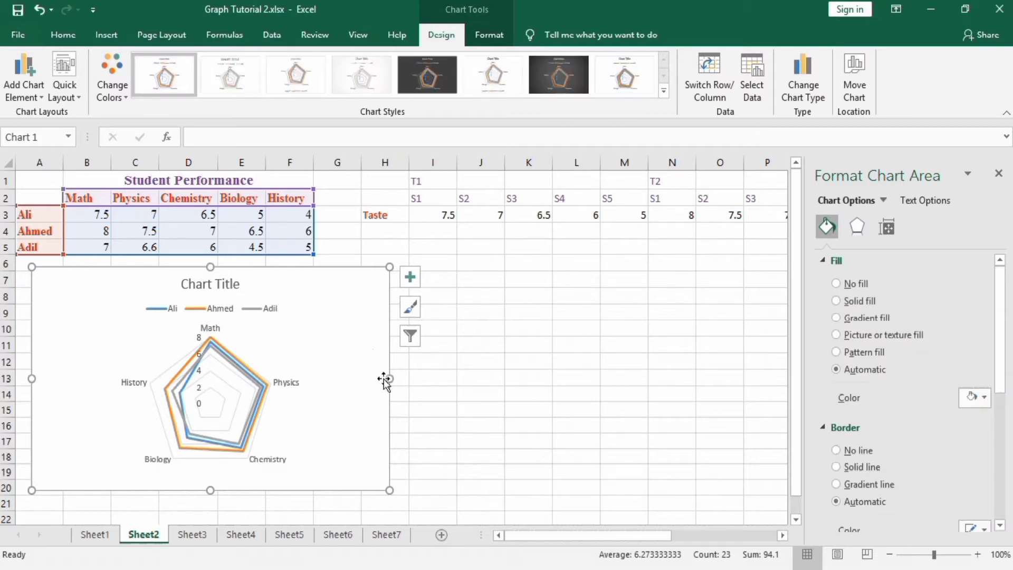
drag(390, 379, 403, 378)
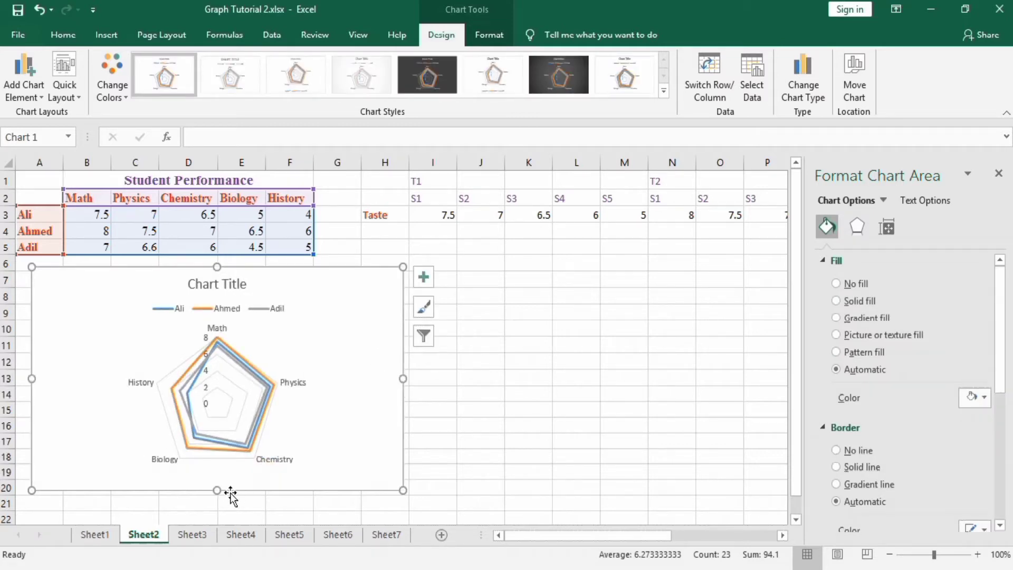
drag(217, 490, 217, 509)
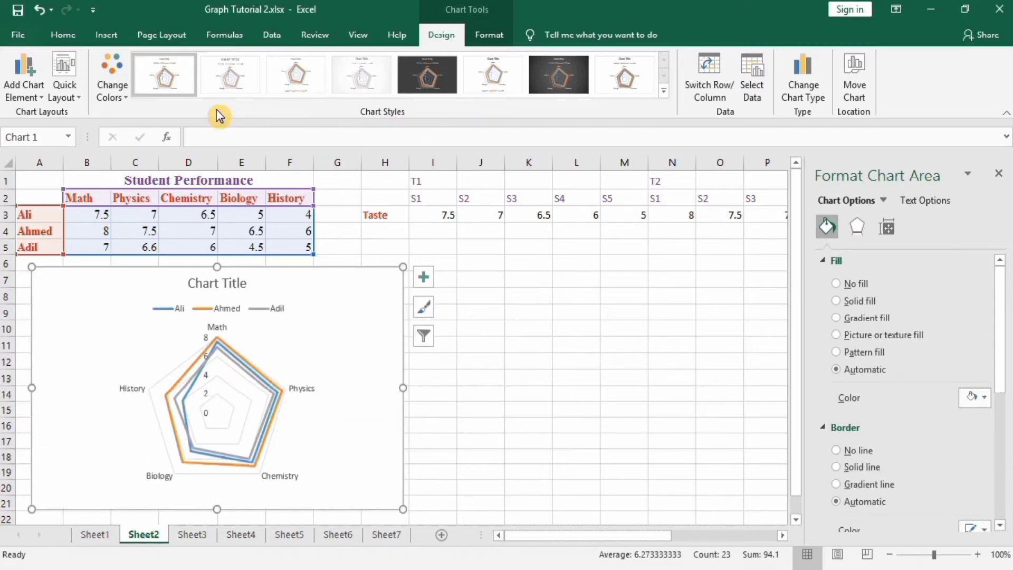
click(122, 100)
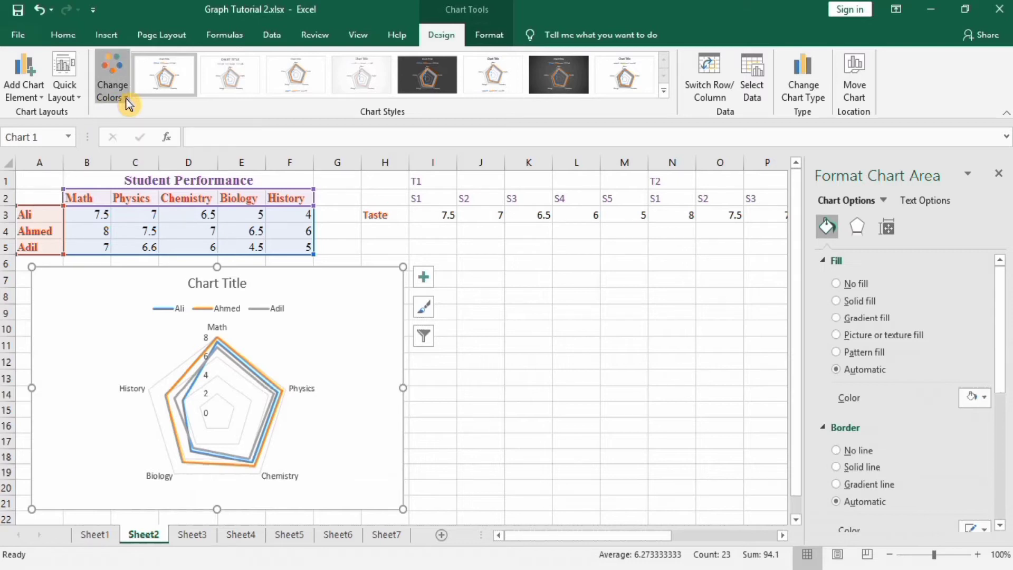
click(75, 95)
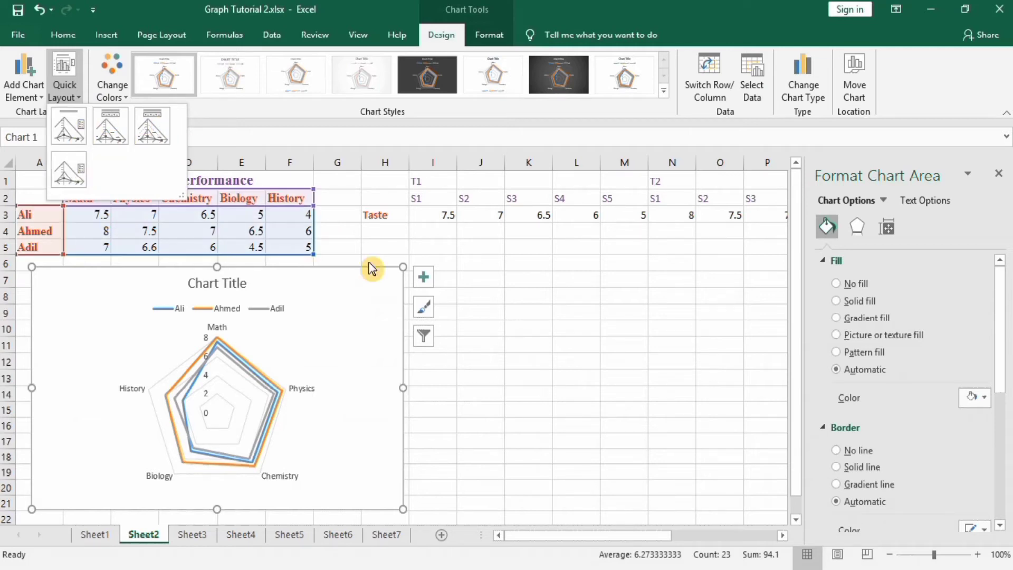
click(504, 414)
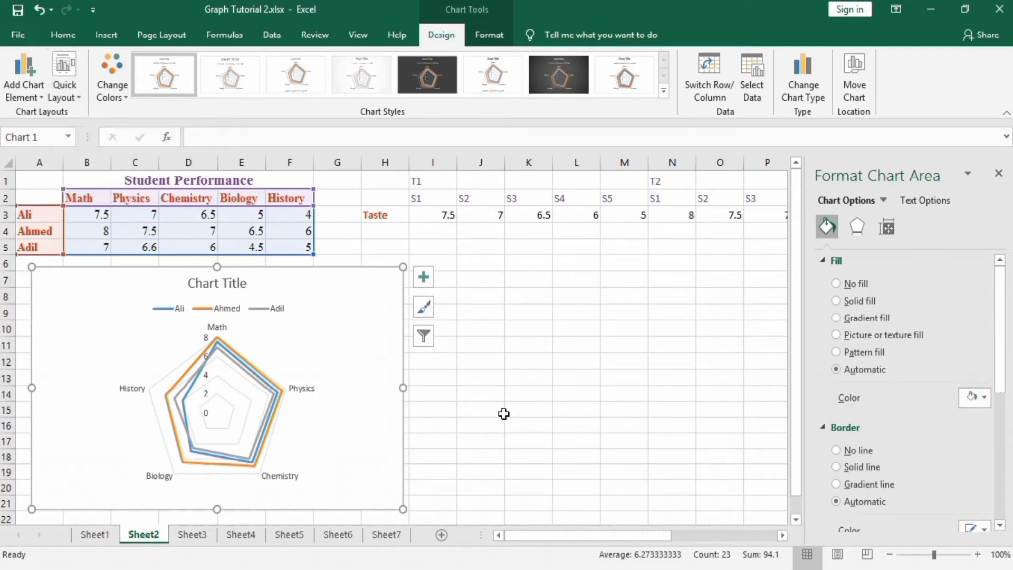
click(427, 280)
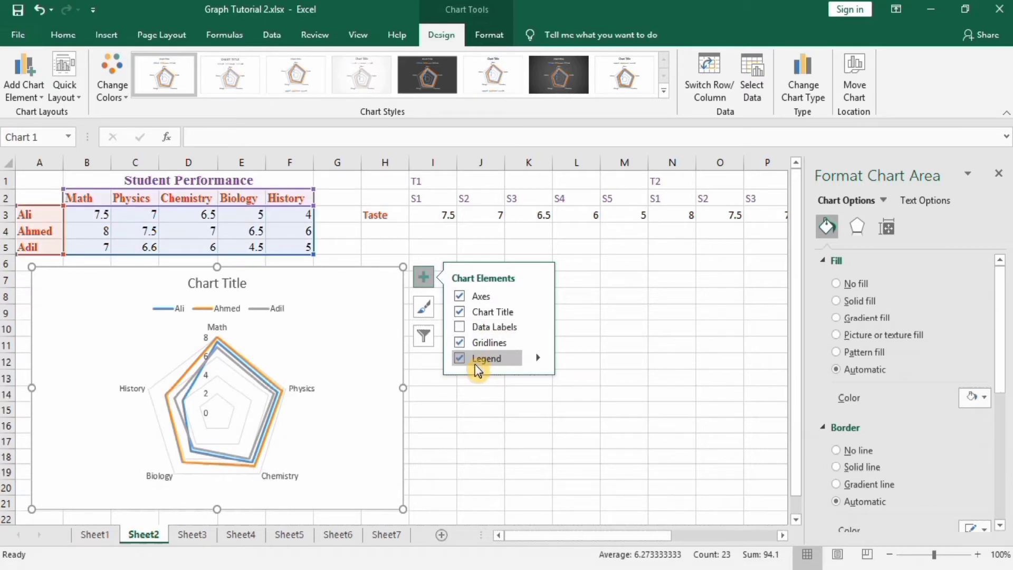
click(443, 412)
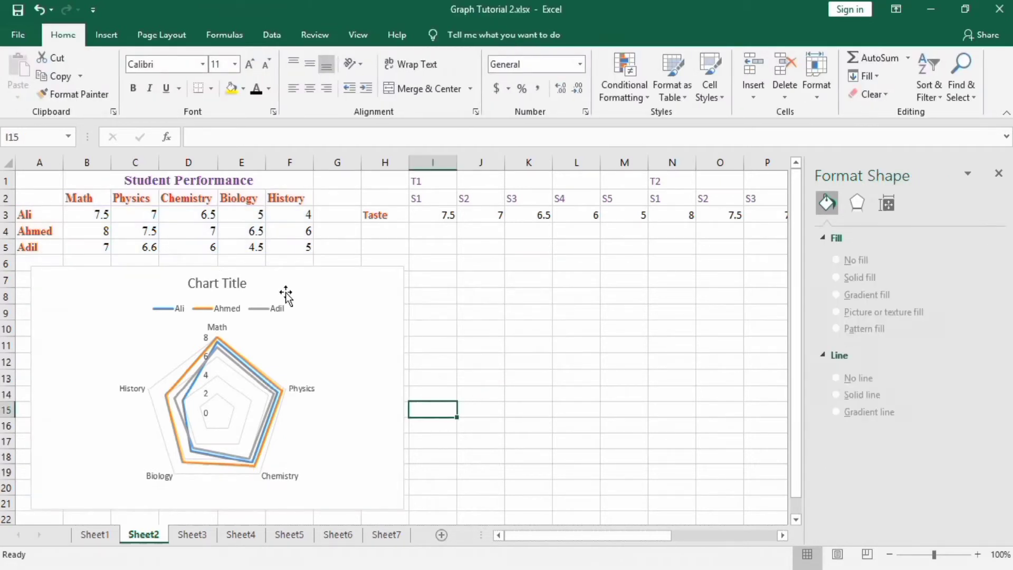
- Replace the placeholder title of the radar chart with "Student Performance"
click(235, 284)
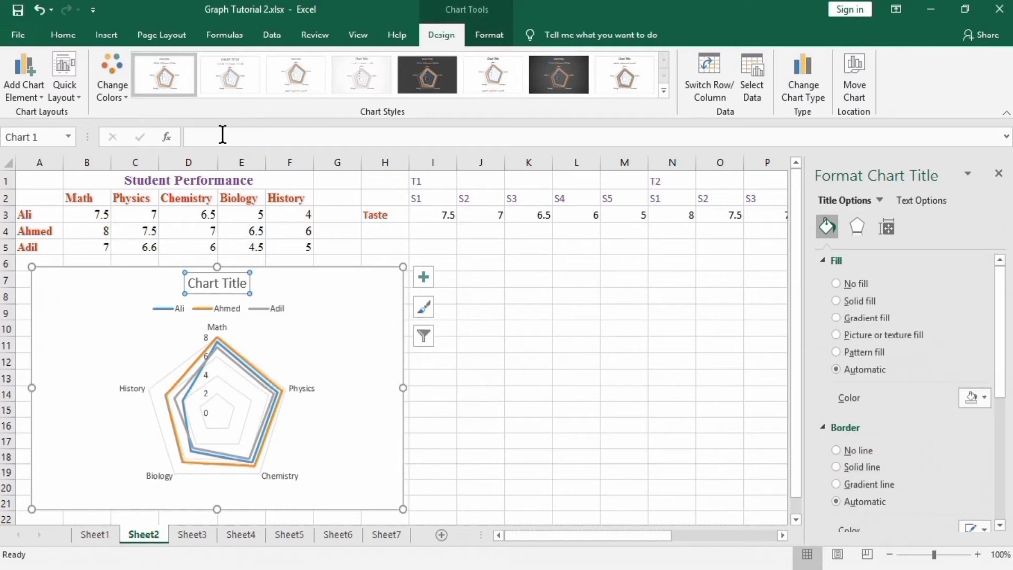
click(223, 135)
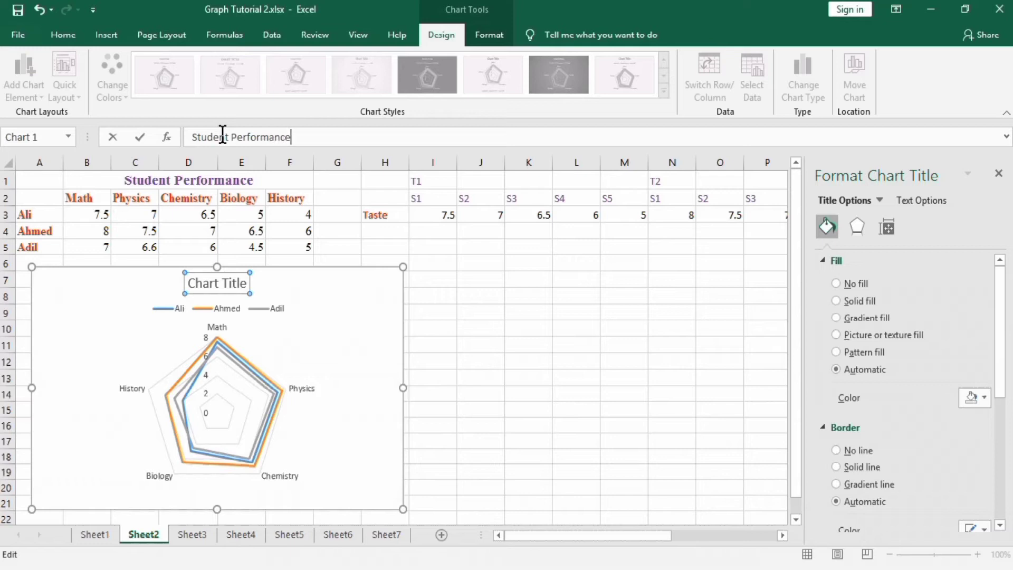
key(Return)
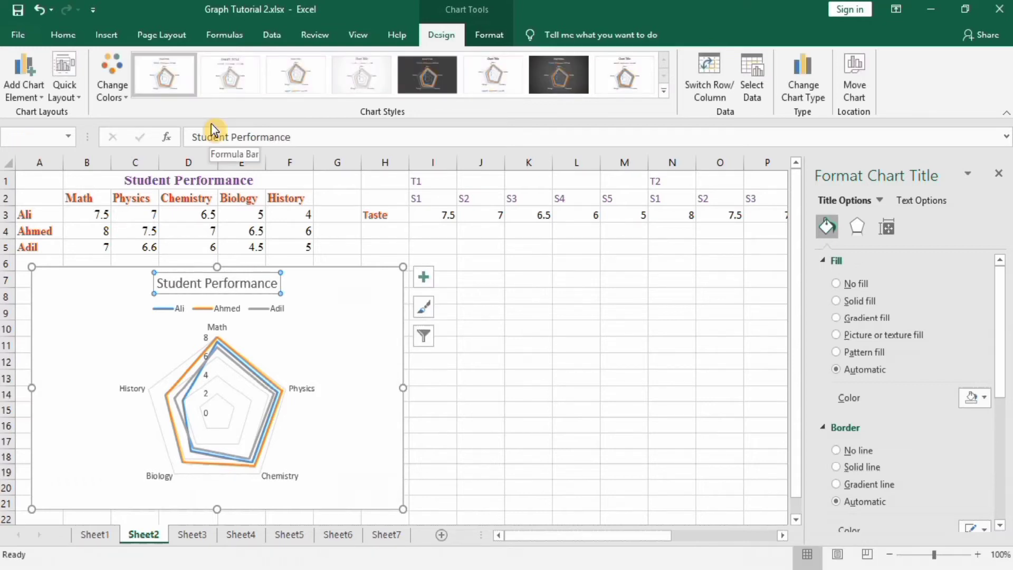
- Format the chart title with black text at font size 18
click(63, 35)
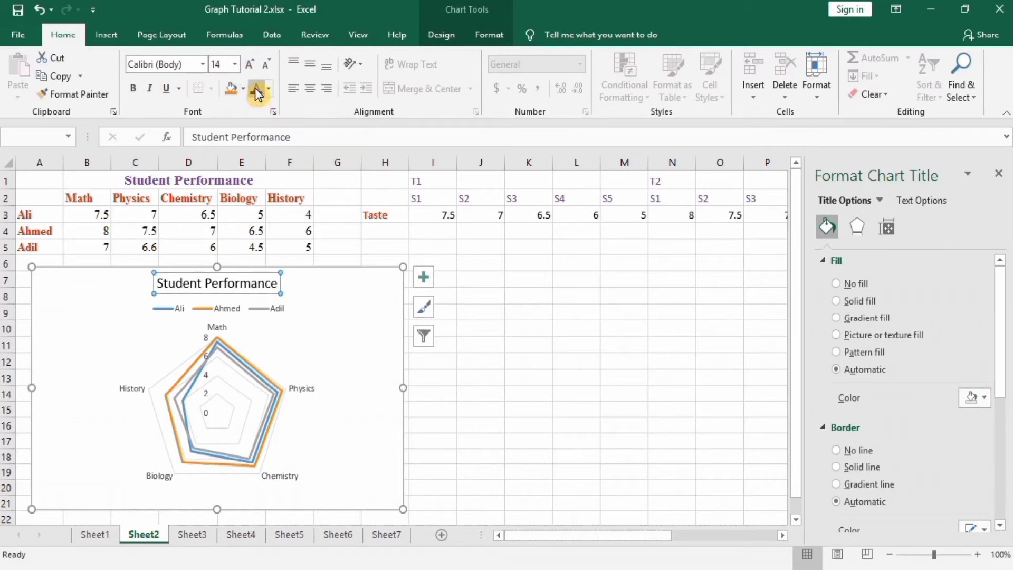
click(235, 65)
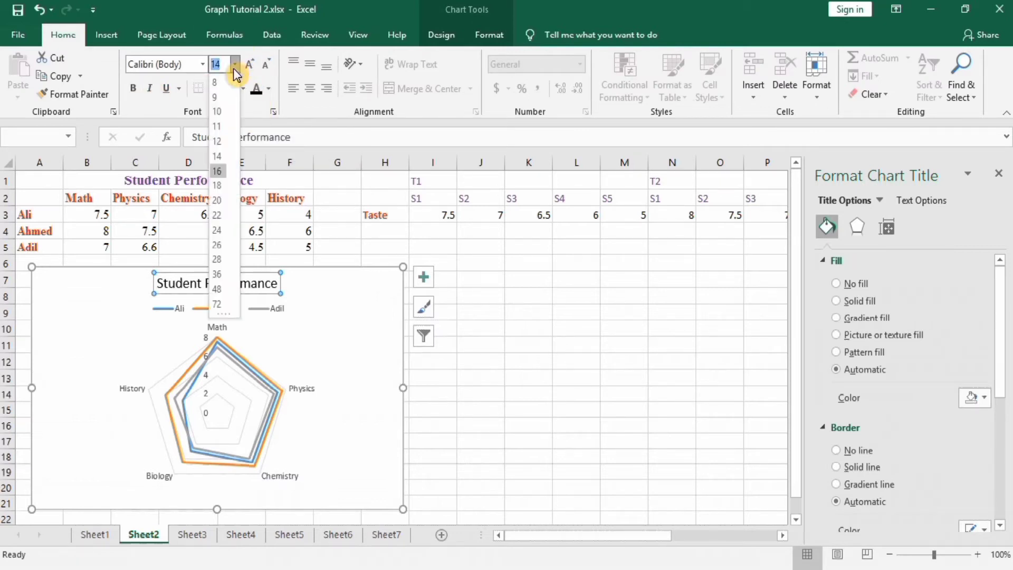
click(222, 184)
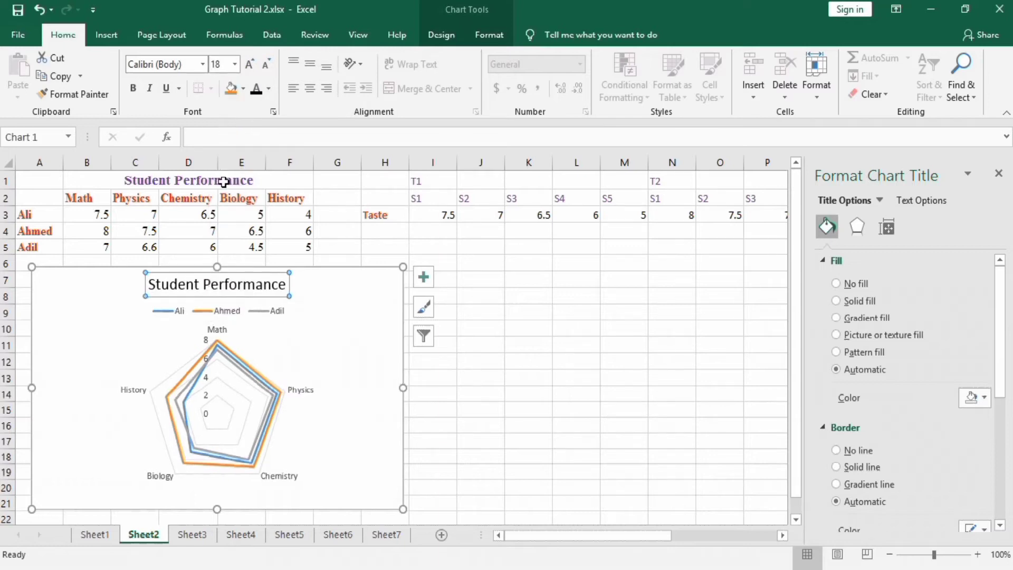
- Set the chart's legend position to Right in the legend's formatting options
click(256, 315)
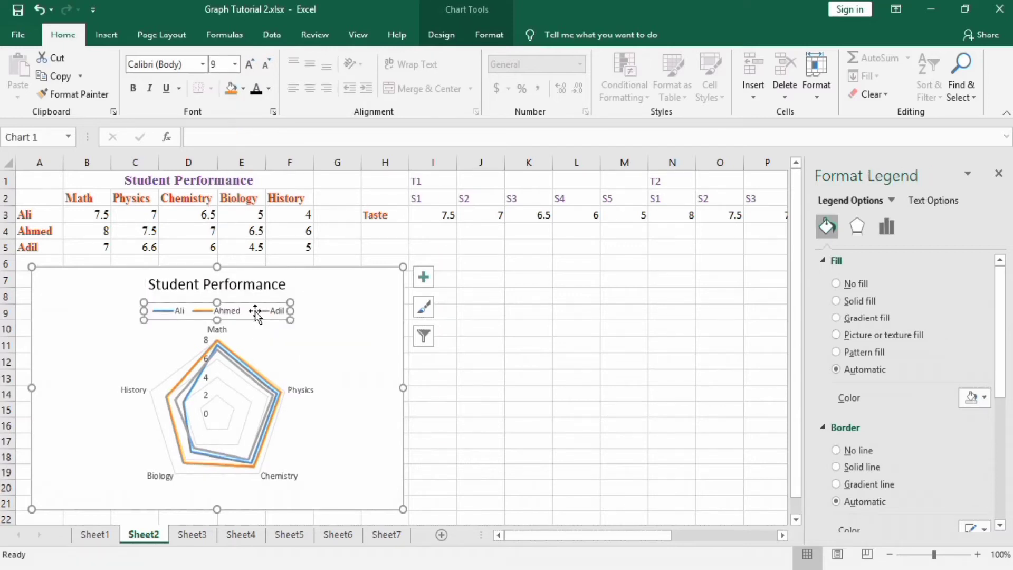
right_click(257, 315)
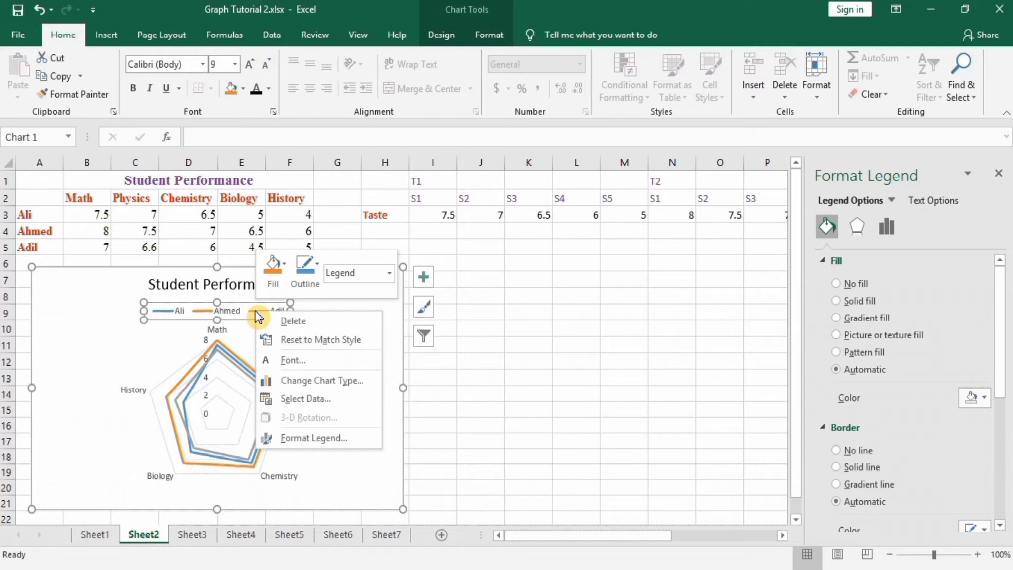
click(315, 438)
click(843, 352)
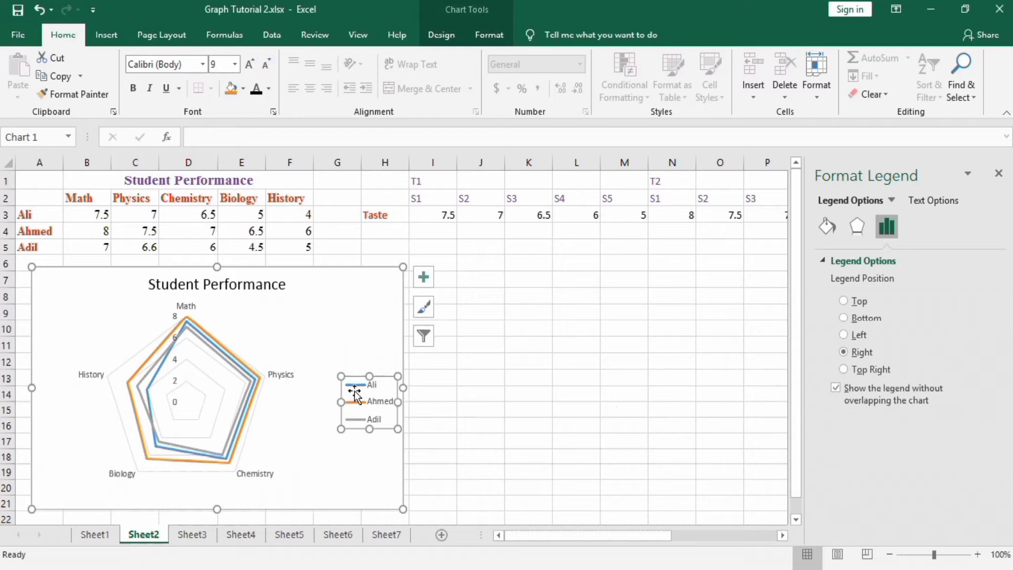
- Format the radar chart's legend text in black at font size 11
click(235, 64)
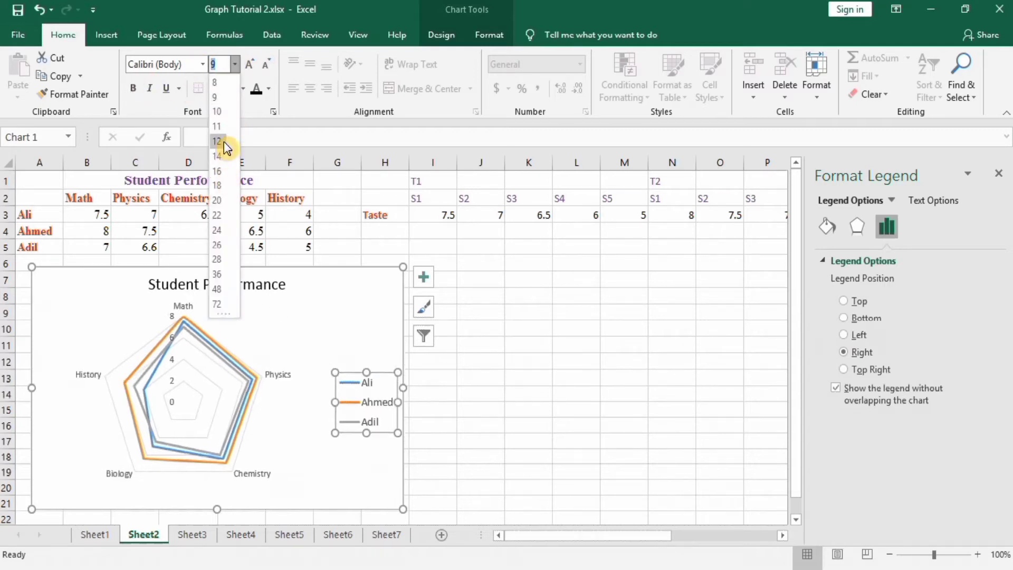
click(217, 126)
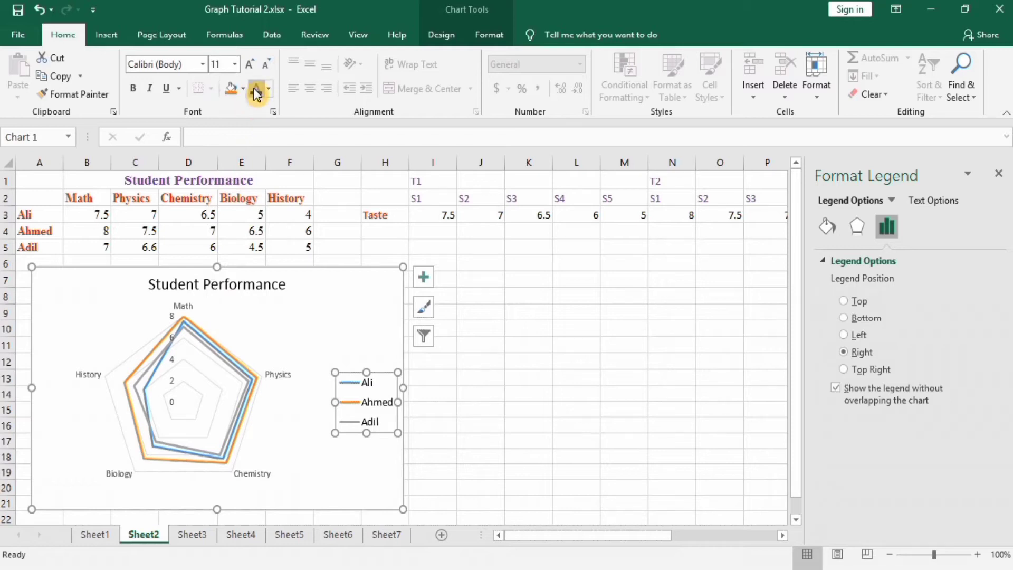
click(257, 91)
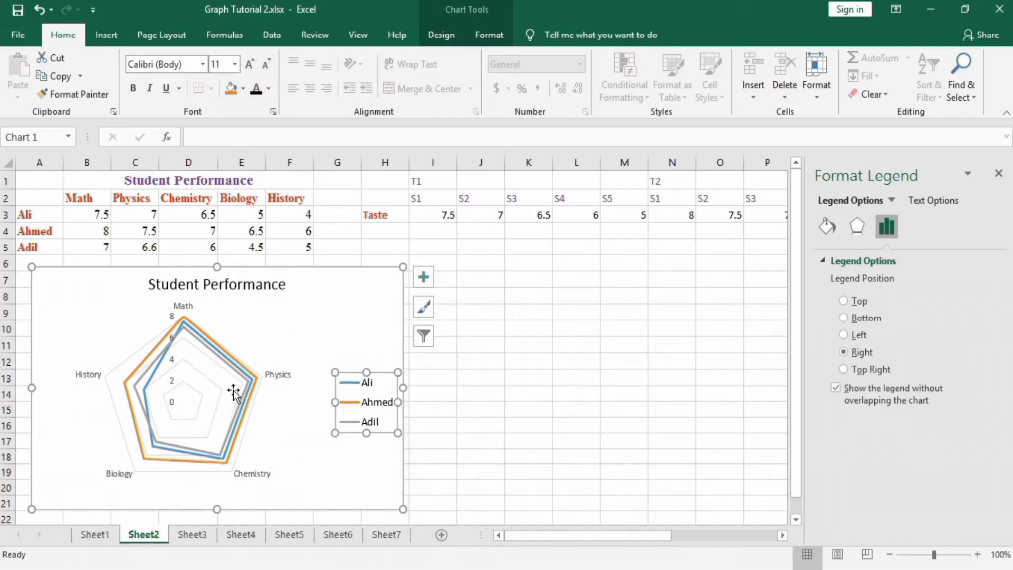
- Format the subject category labels around the radar chart in black at font size 11
click(91, 378)
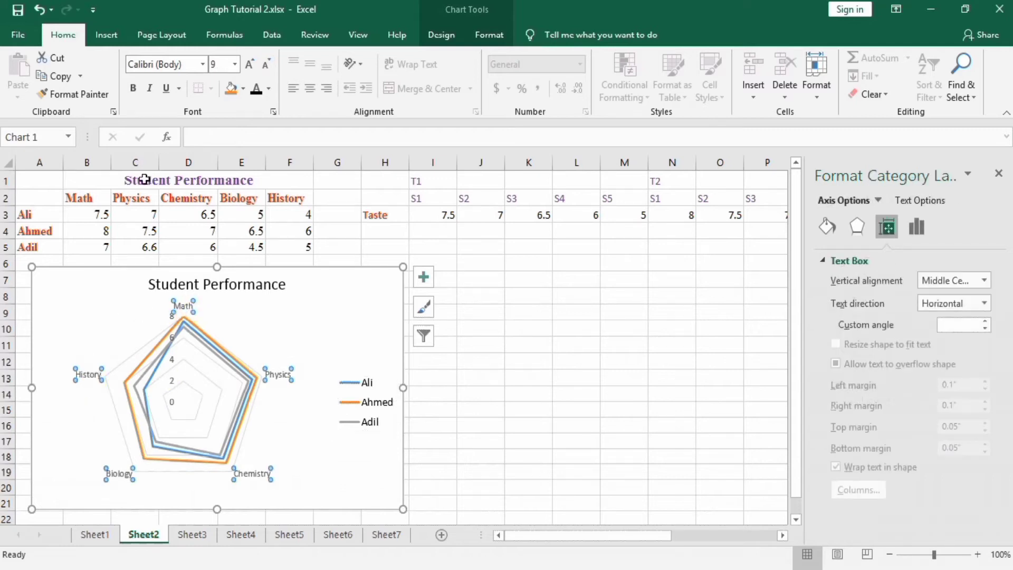
click(236, 71)
click(221, 149)
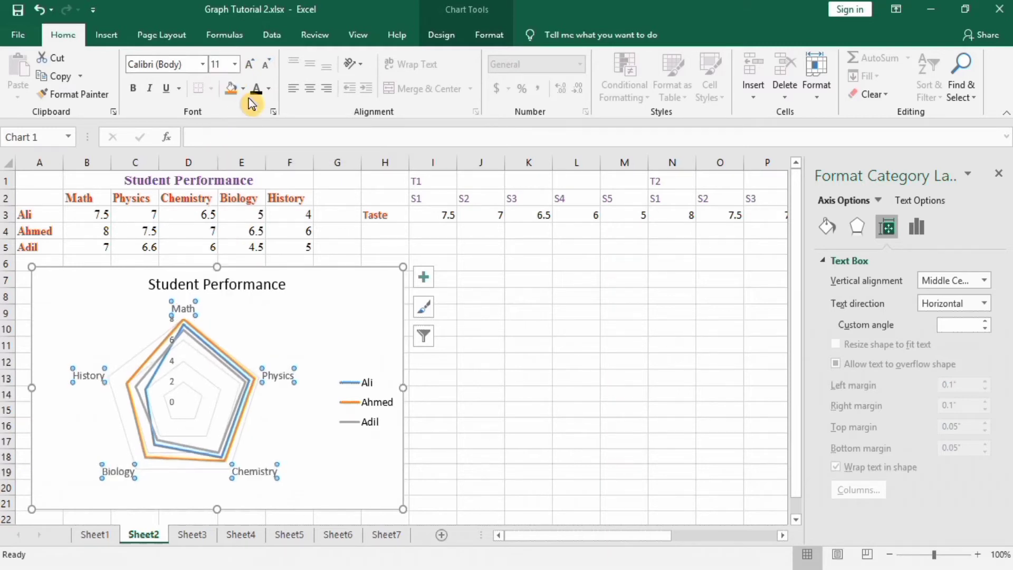
click(254, 94)
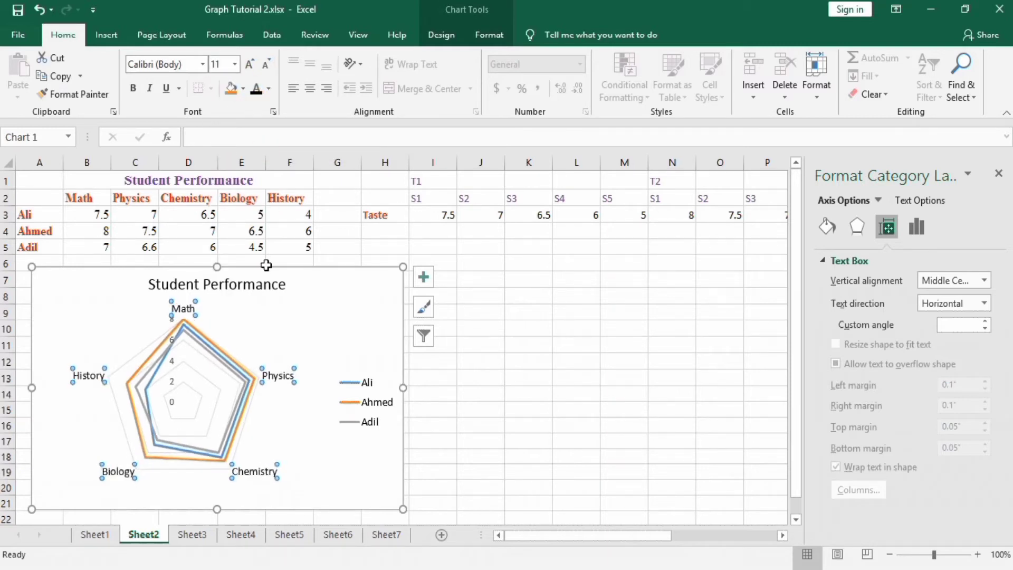
- Change the radar chart's major gridlines to a darker gray line color
click(126, 440)
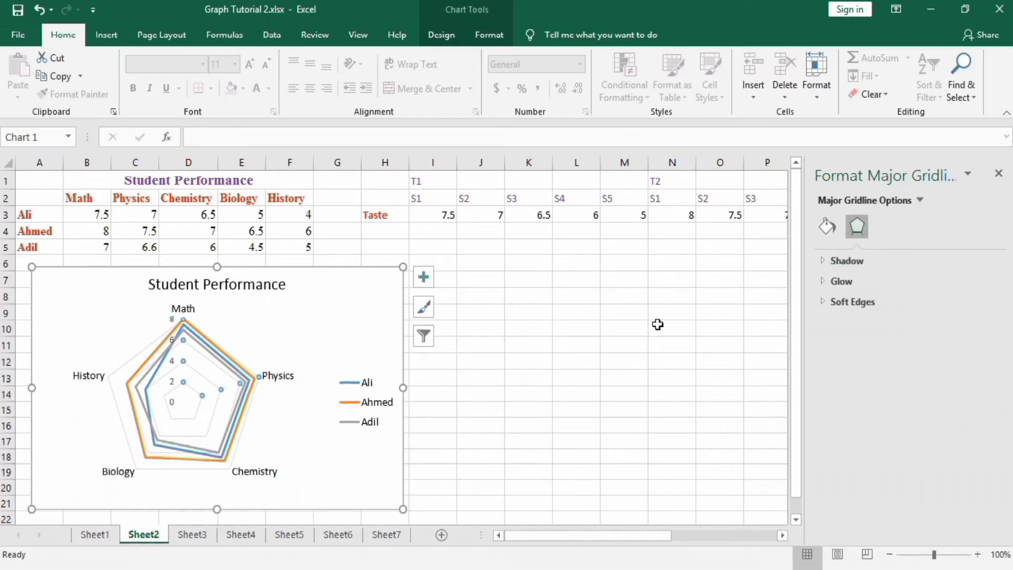
click(827, 227)
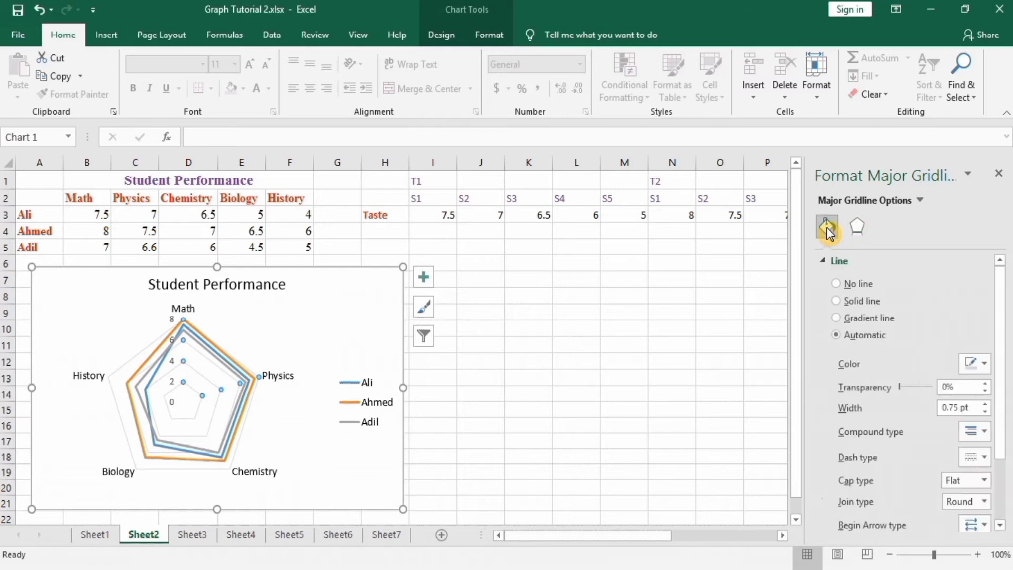
click(985, 364)
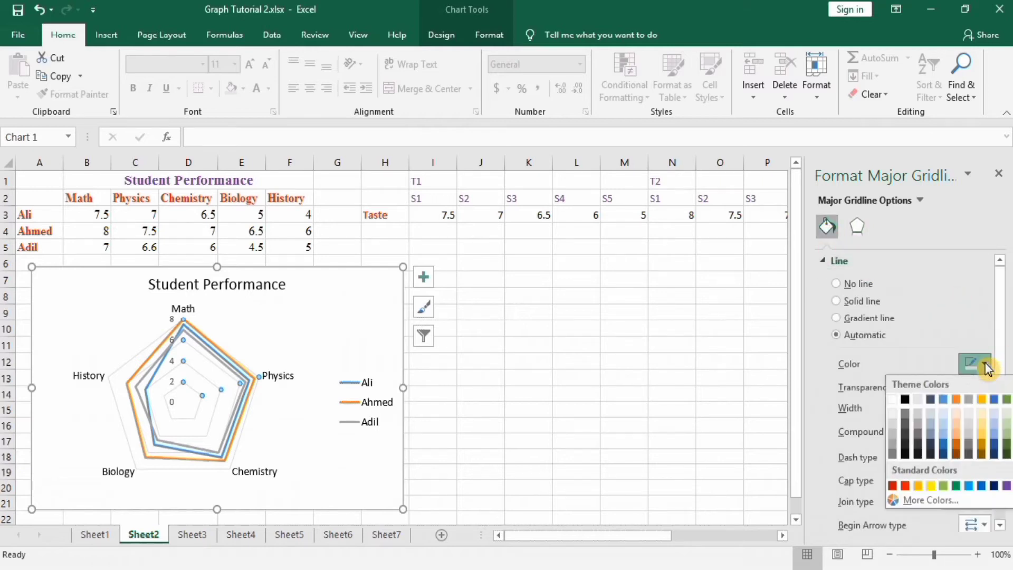
click(893, 447)
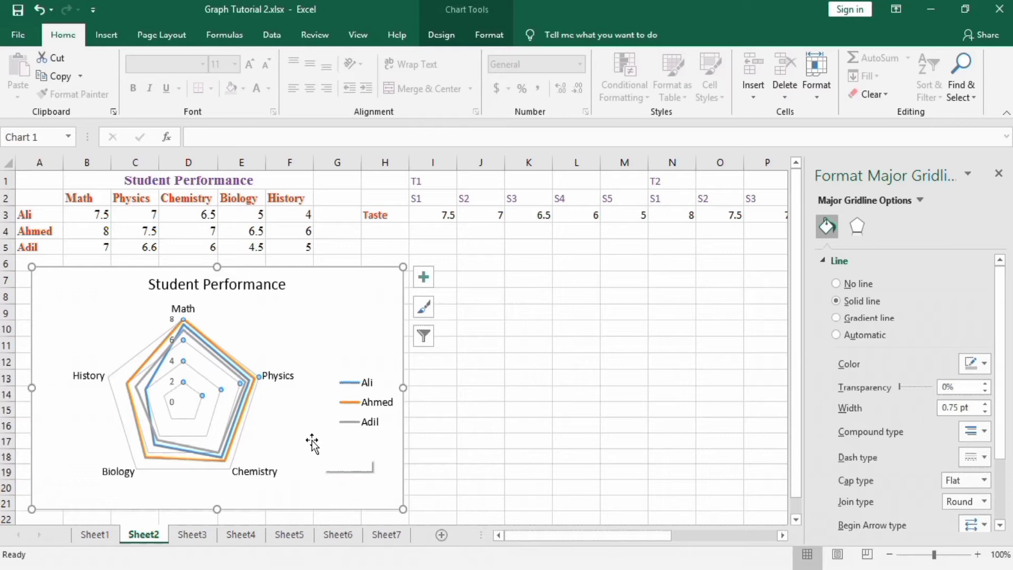
- Set the minimum bound of the radar chart's value axis to 4.0
click(175, 373)
click(170, 348)
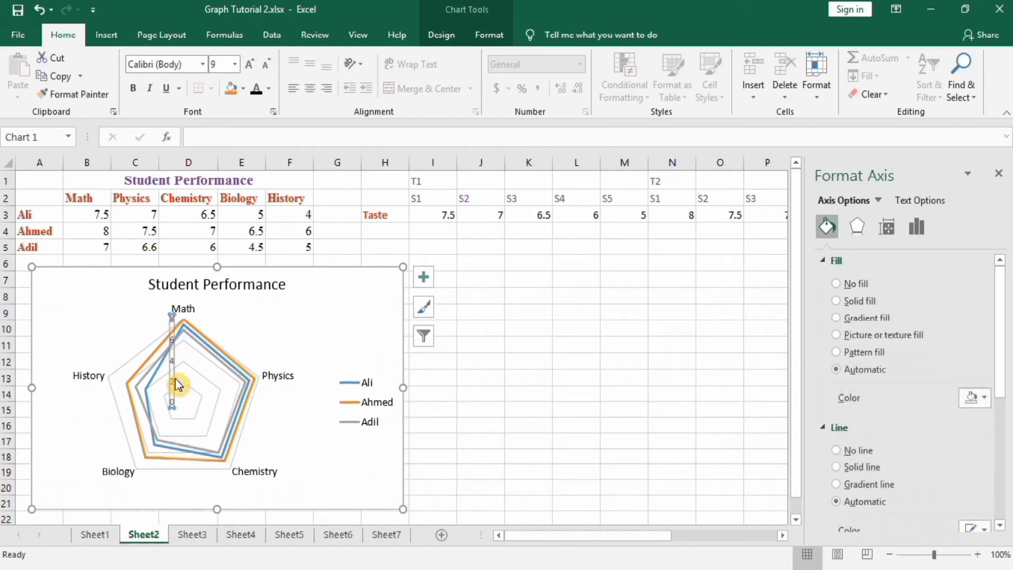
click(917, 228)
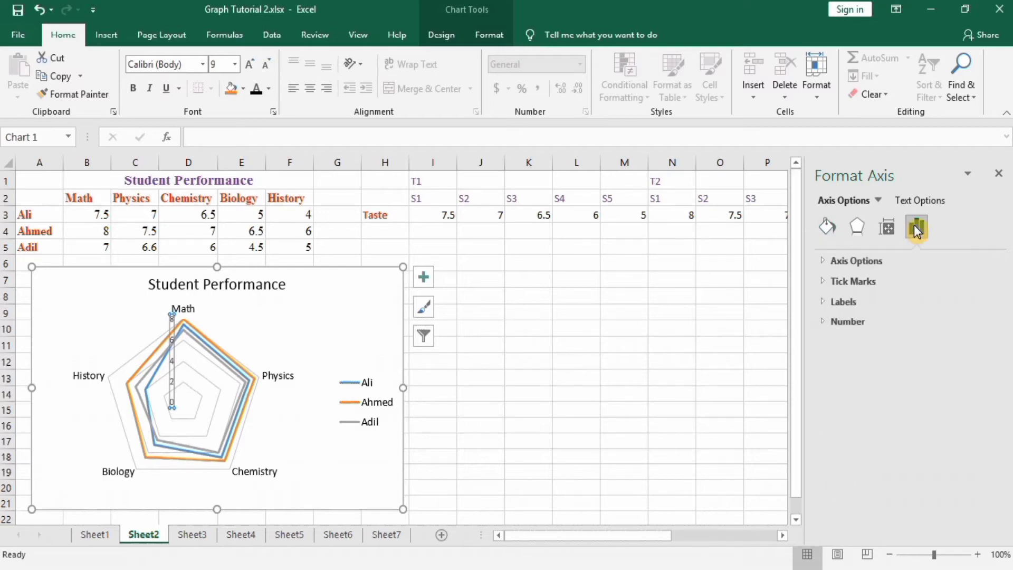
click(859, 262)
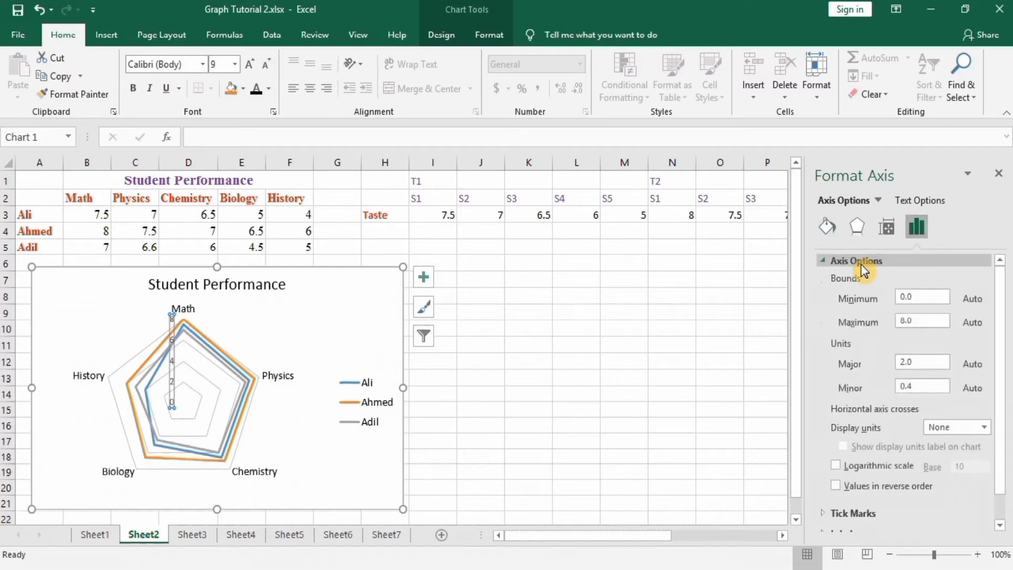
click(905, 296)
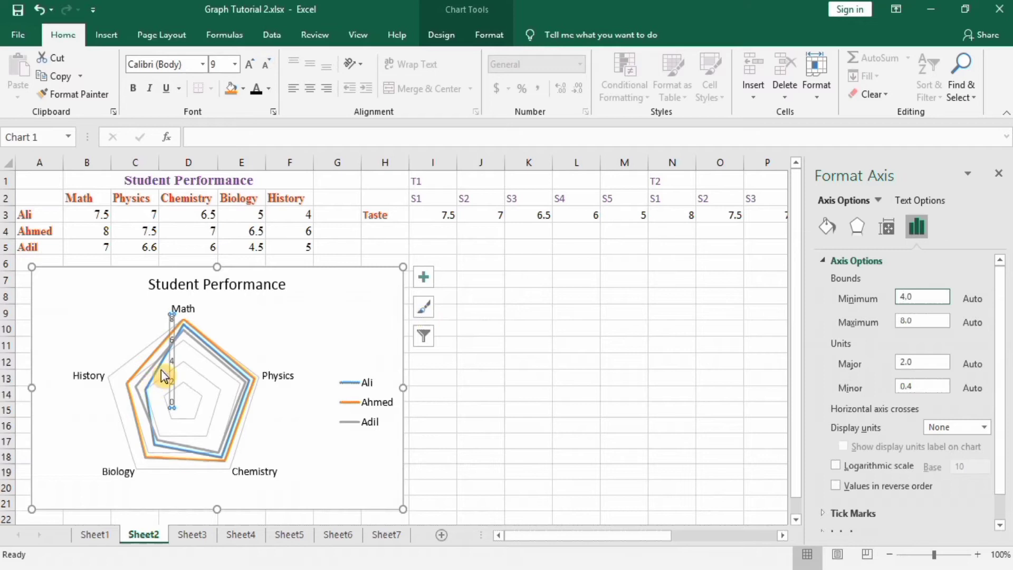
click(175, 410)
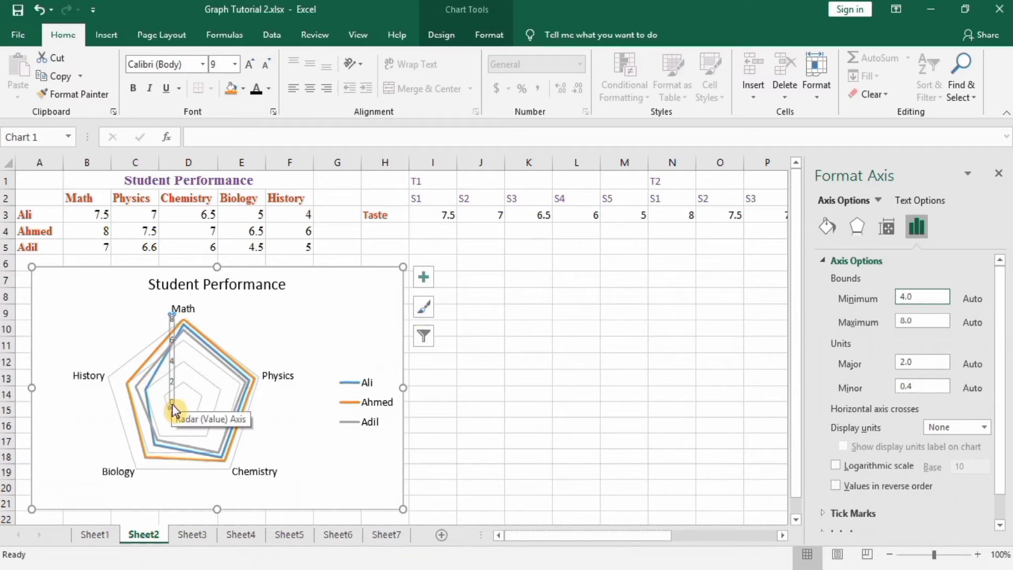
click(520, 369)
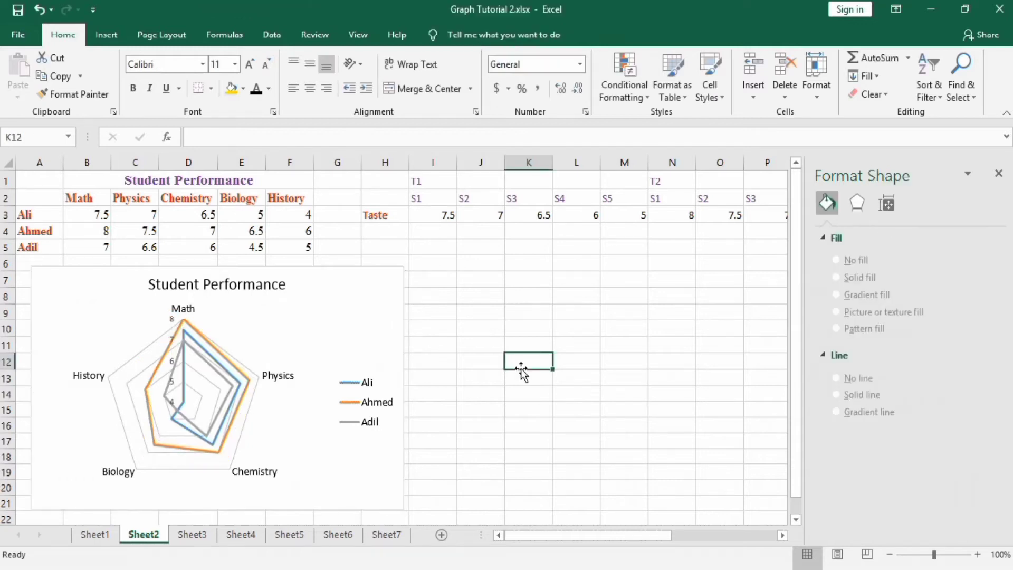
- Set the font size of the radar chart's value axis labels to 11
click(198, 374)
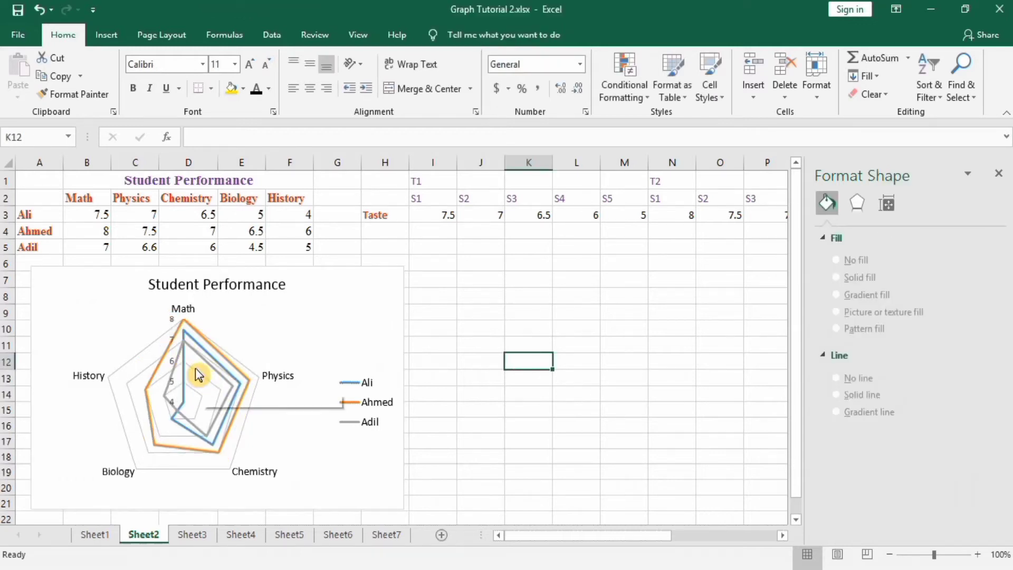
click(195, 375)
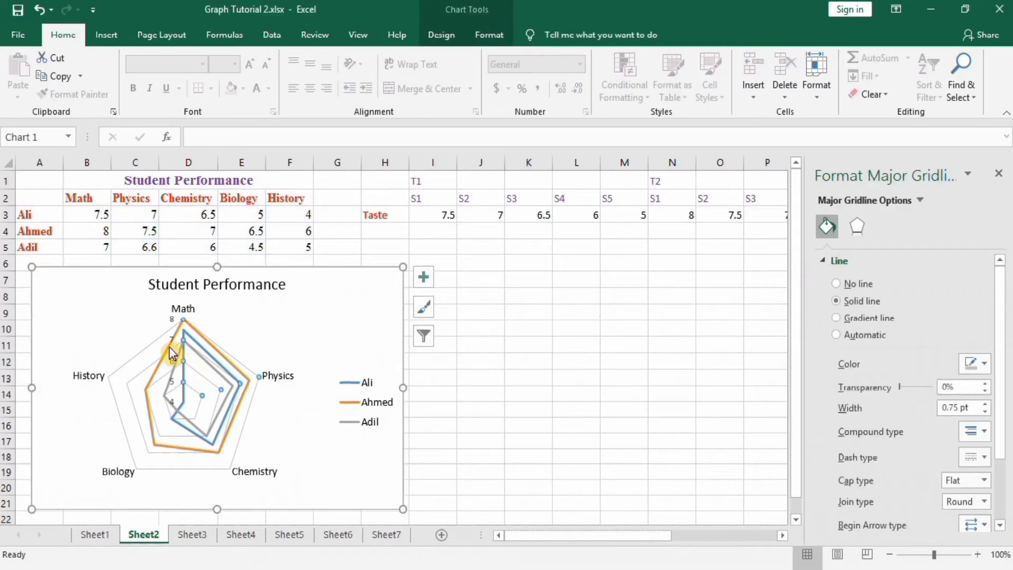
click(171, 319)
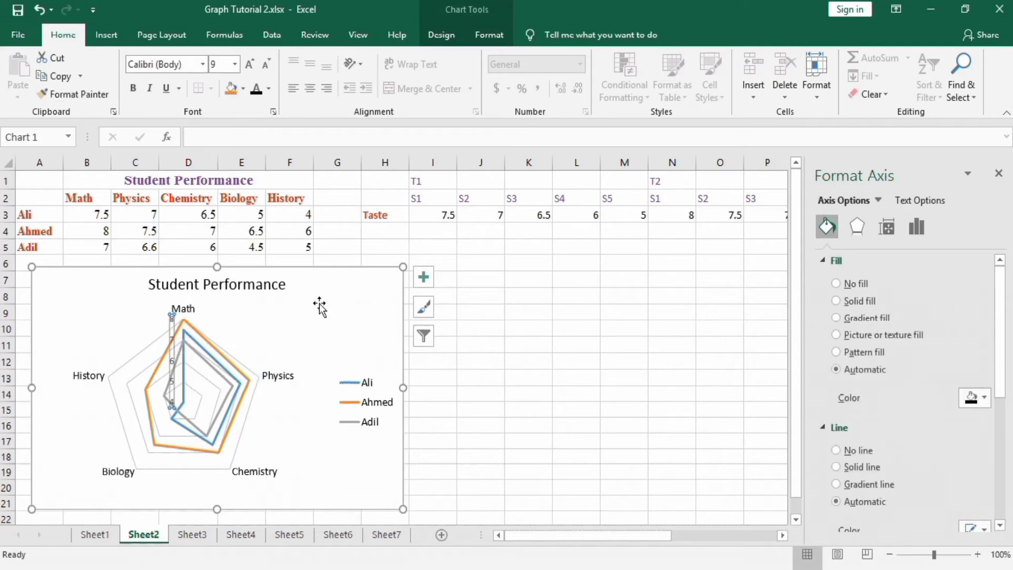
click(918, 228)
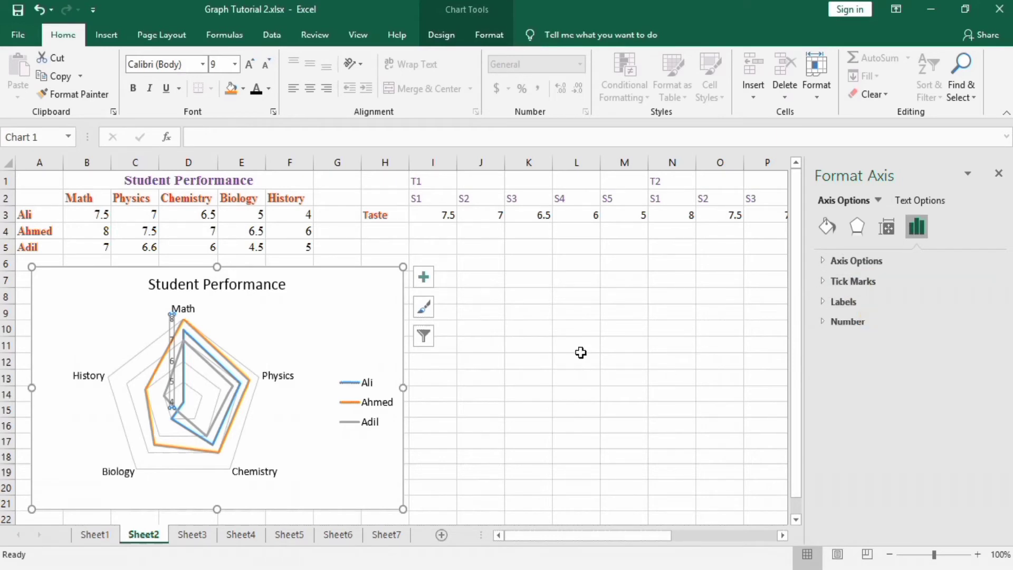
click(235, 65)
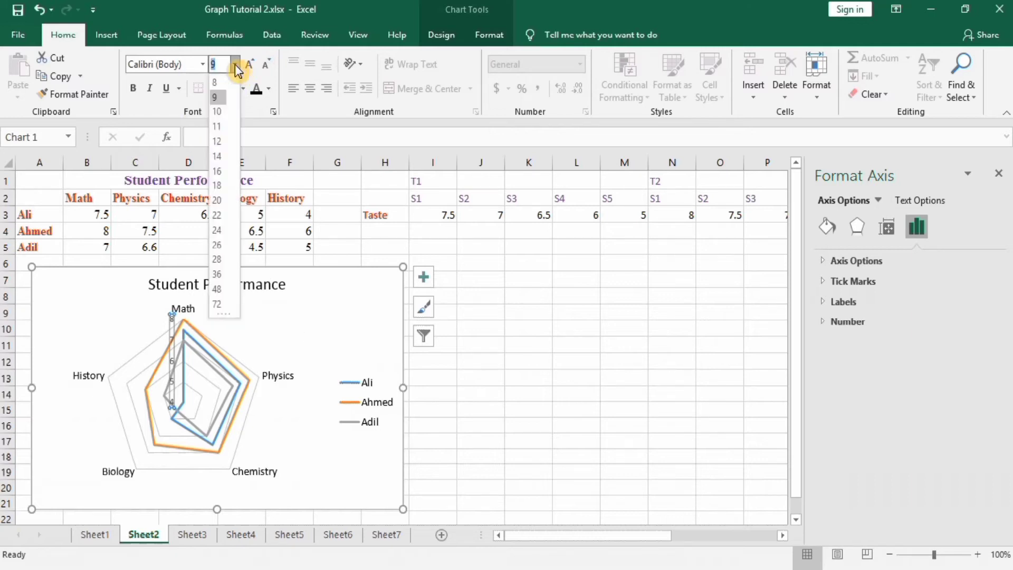
click(217, 126)
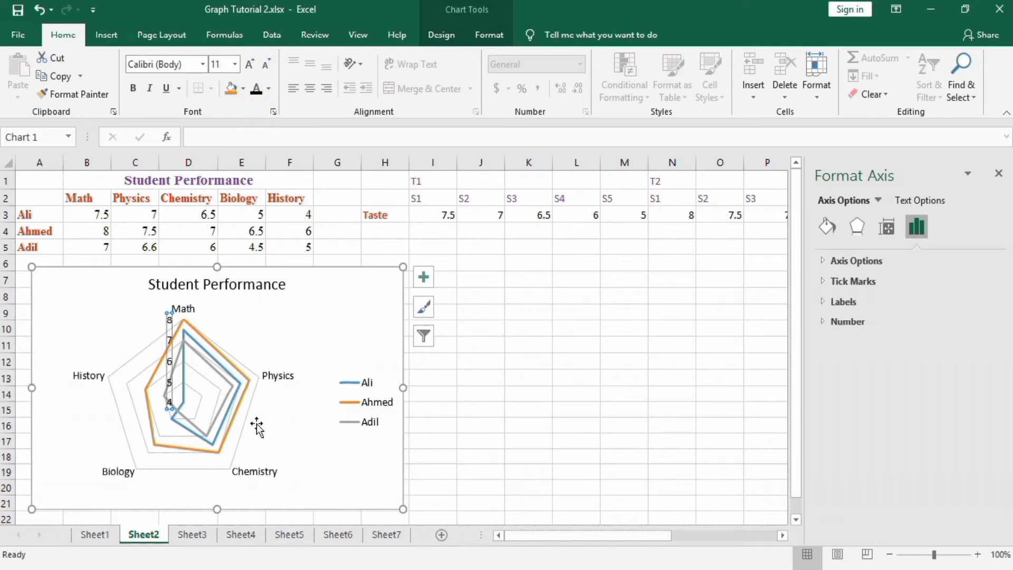
- Change the line color of the second student's series (row 4) to the standard dark red
click(148, 408)
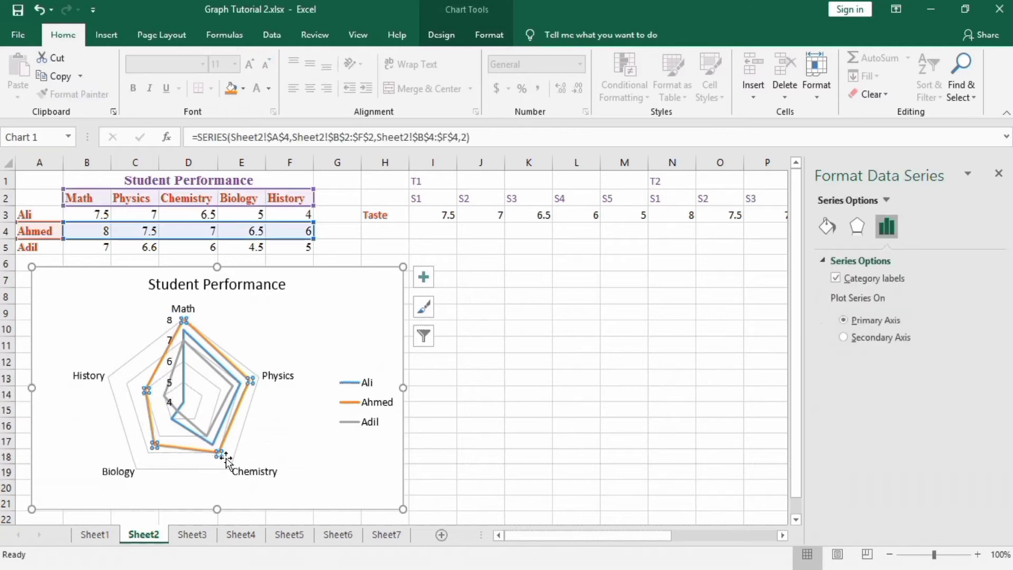
click(827, 227)
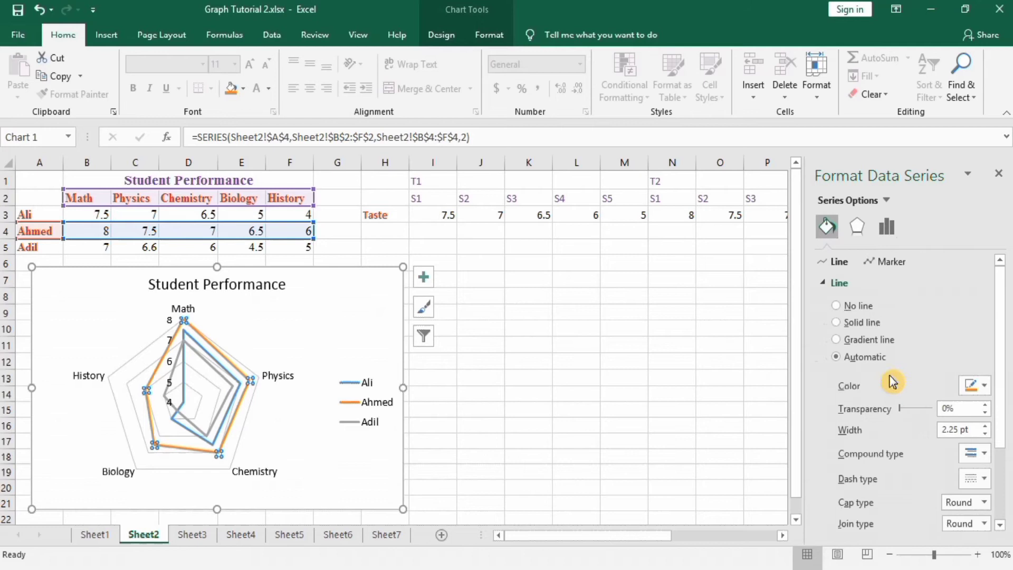
click(986, 389)
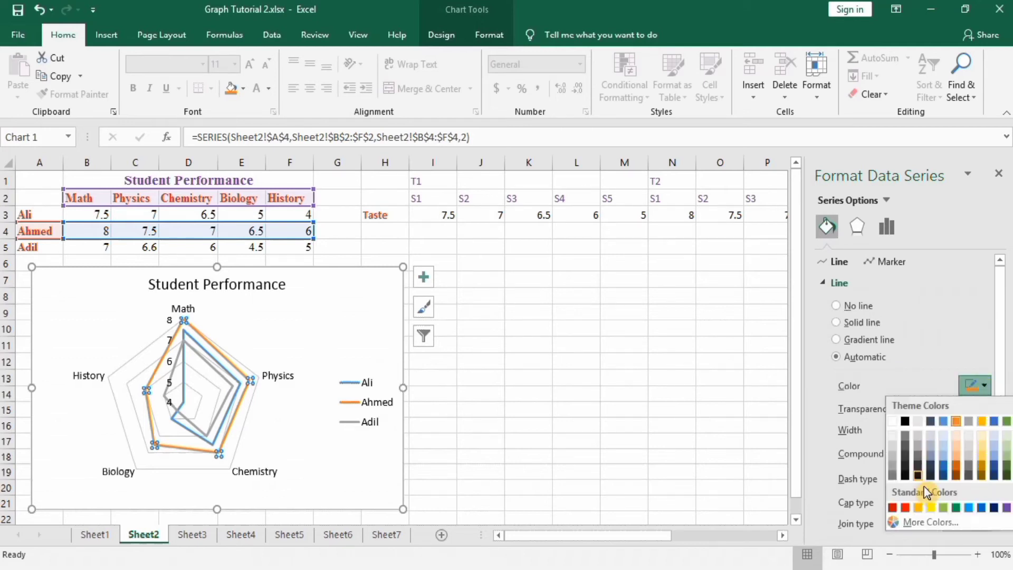
click(892, 510)
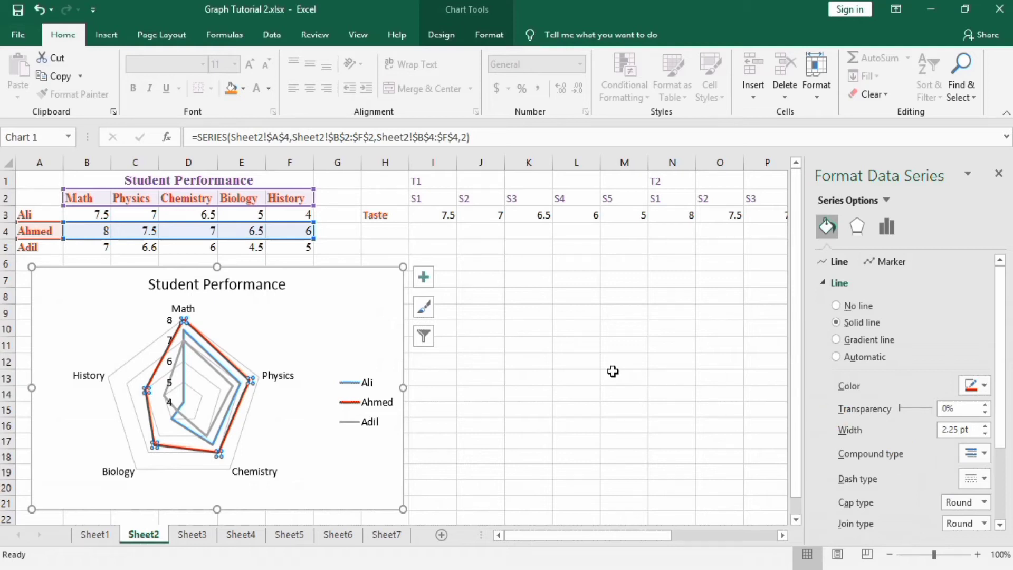
- Change the line color of the first student's series (row 3) to the standard green
click(215, 359)
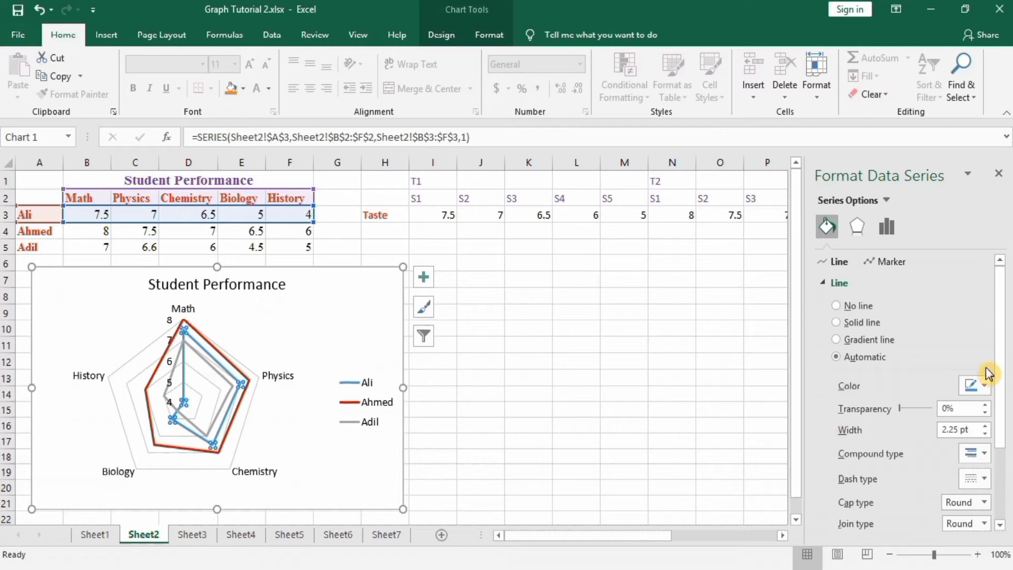
click(986, 387)
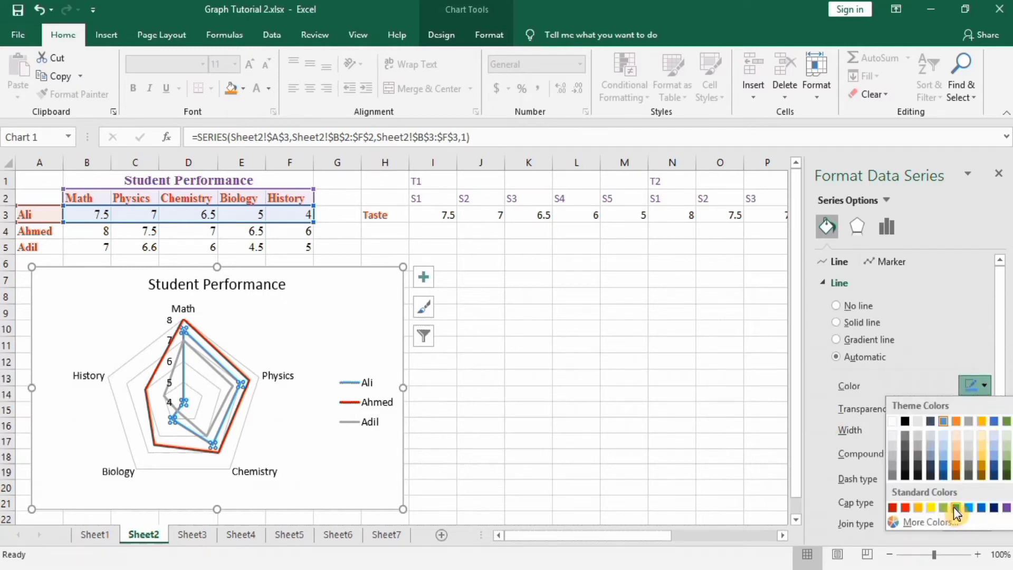
click(955, 507)
- Change the line color of the third student's series (row 5) to the standard purple
click(188, 379)
click(178, 362)
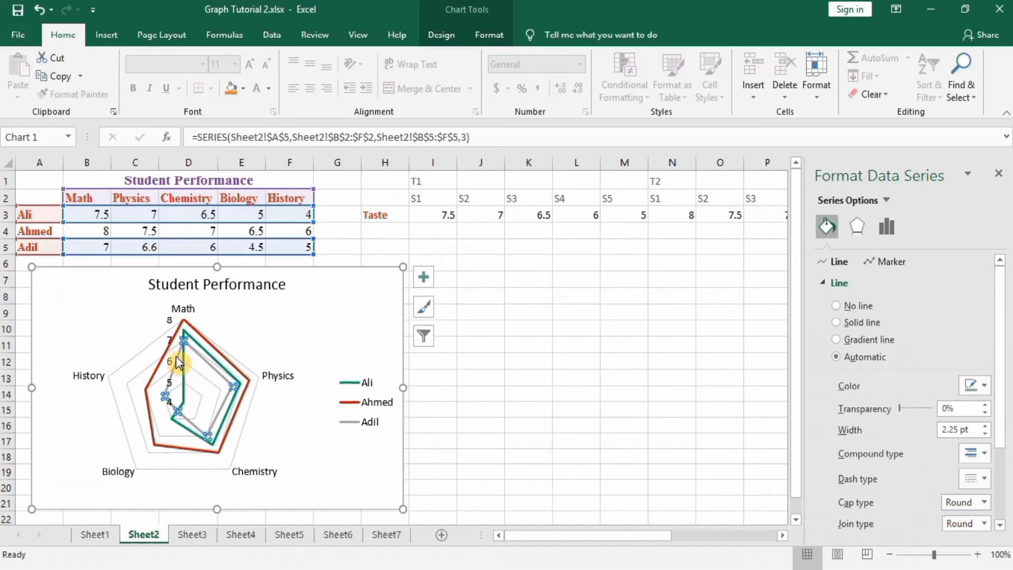
click(984, 386)
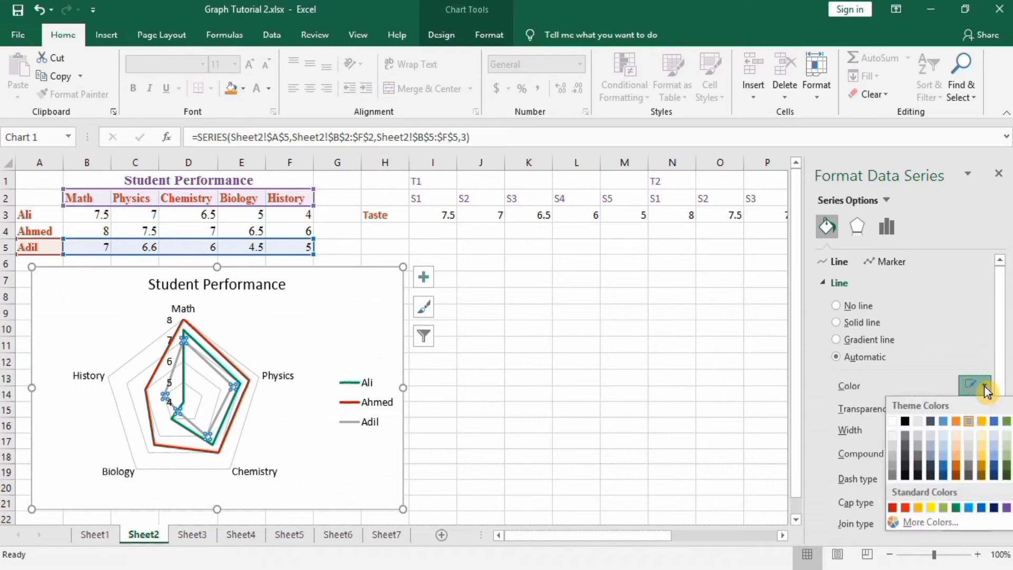
click(1007, 507)
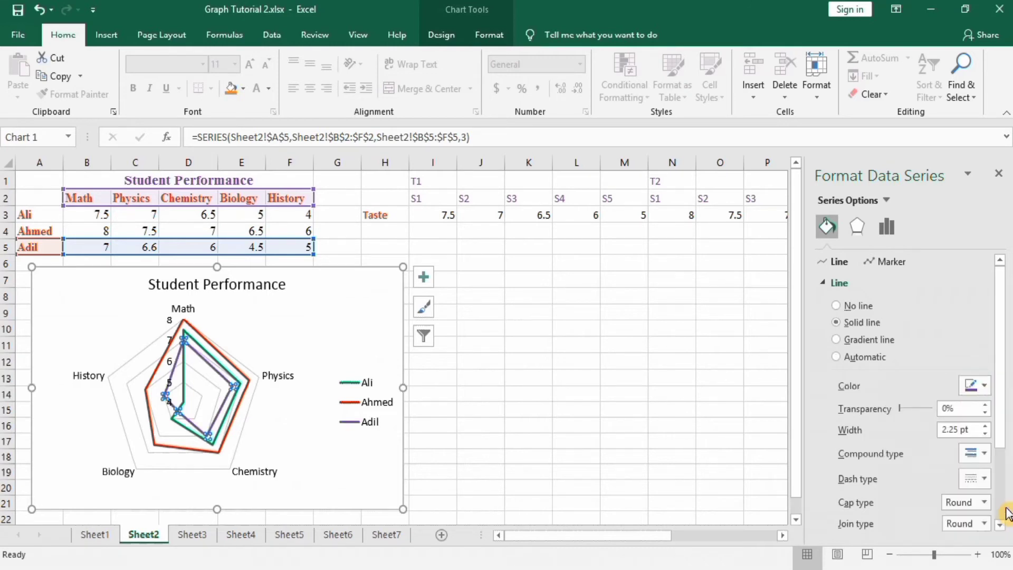
click(508, 357)
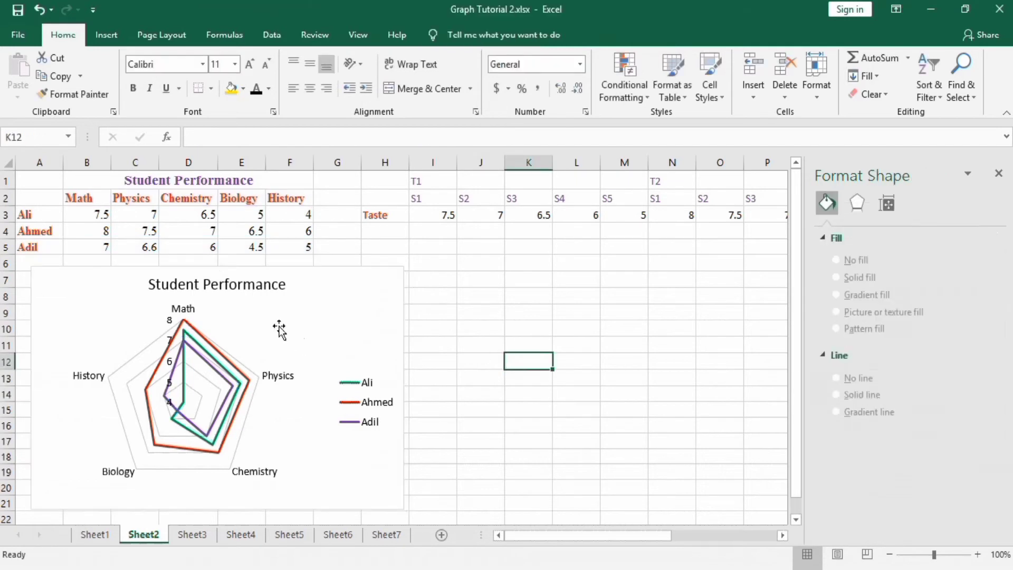
- Make the chart title "Student Performance" bold and deselect the chart
click(226, 290)
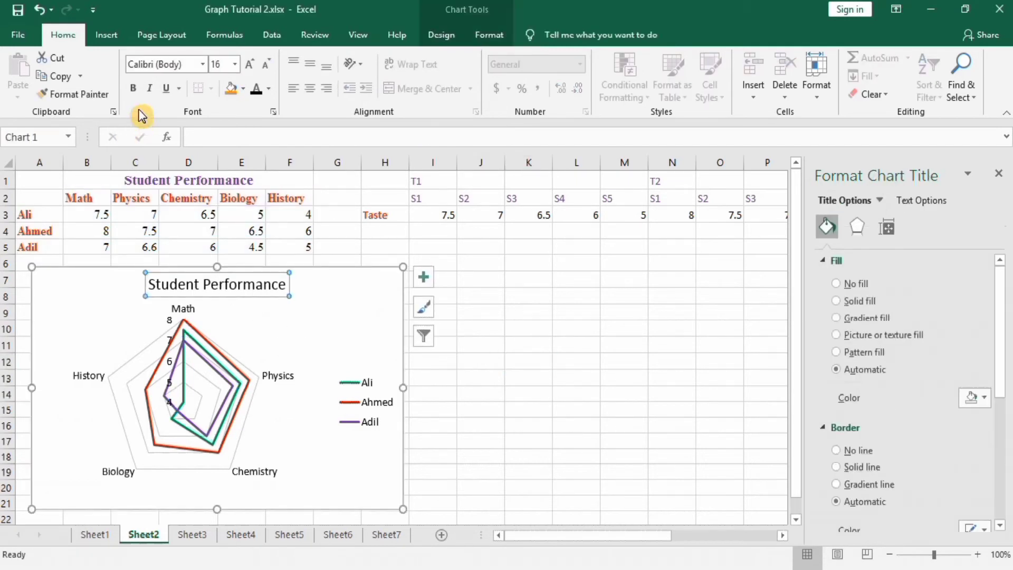
click(135, 92)
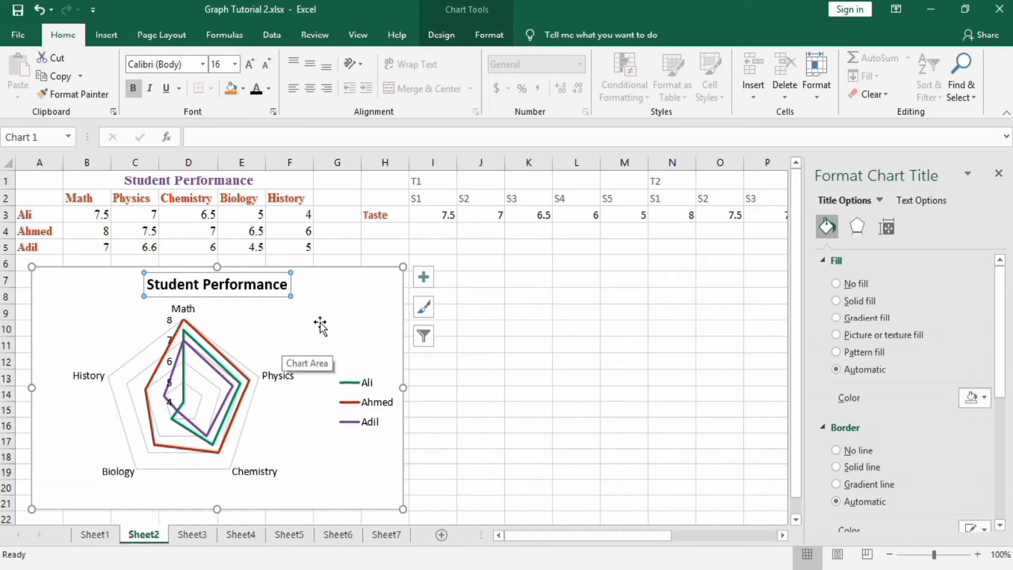
click(516, 330)
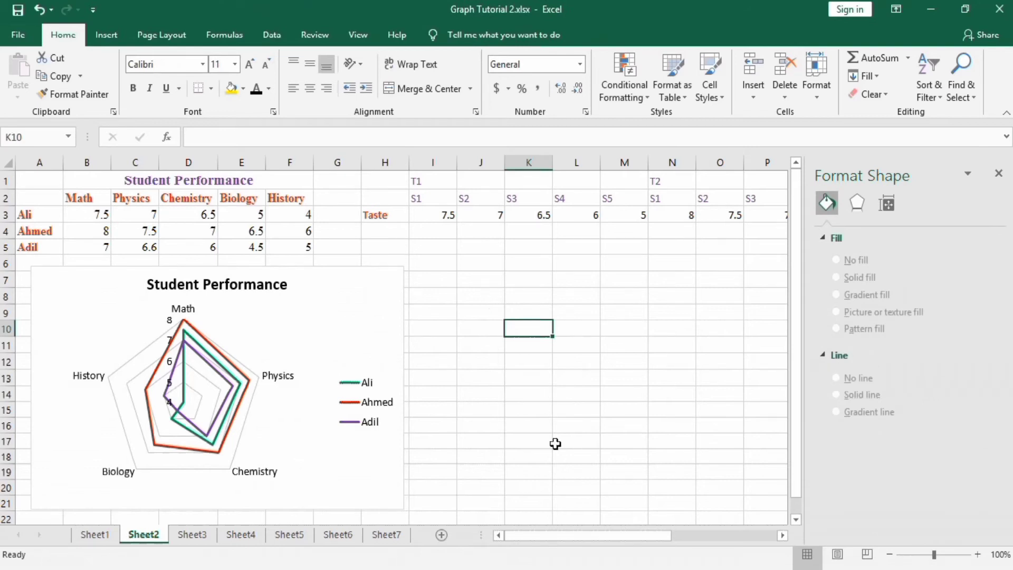
- Insert a Radar with Markers chart from the Taste data in H1:W3
mouse_move(600, 536)
mouse_down()
mouse_move(615, 536)
mouse_move(612, 527)
mouse_up()
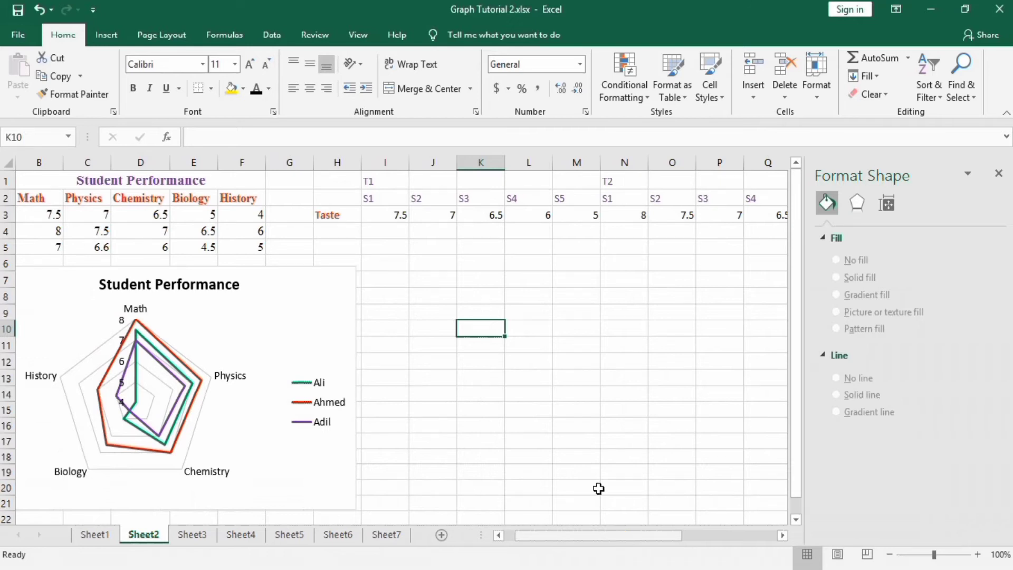
double_click(340, 197)
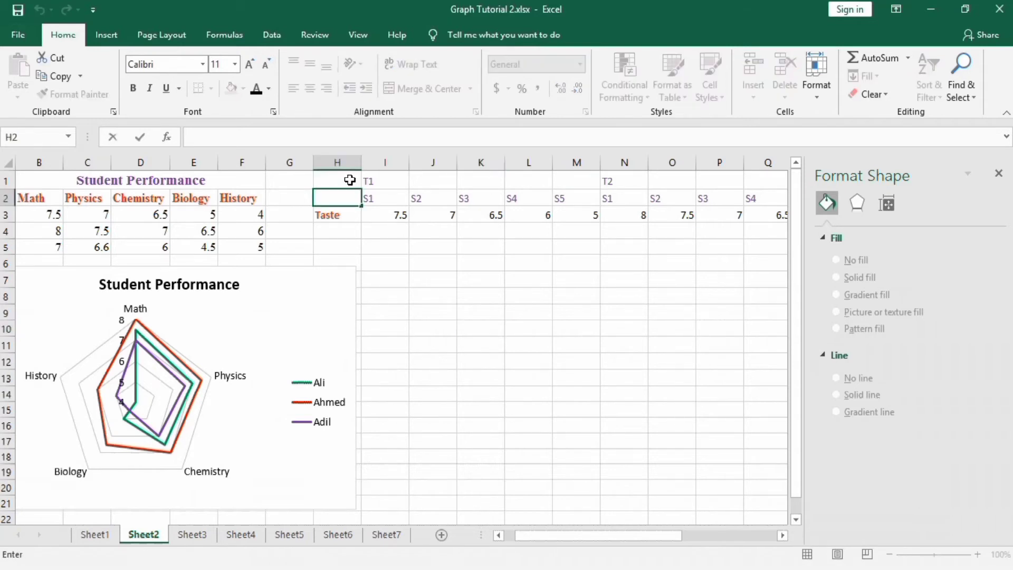
click(334, 182)
drag(334, 181, 726, 213)
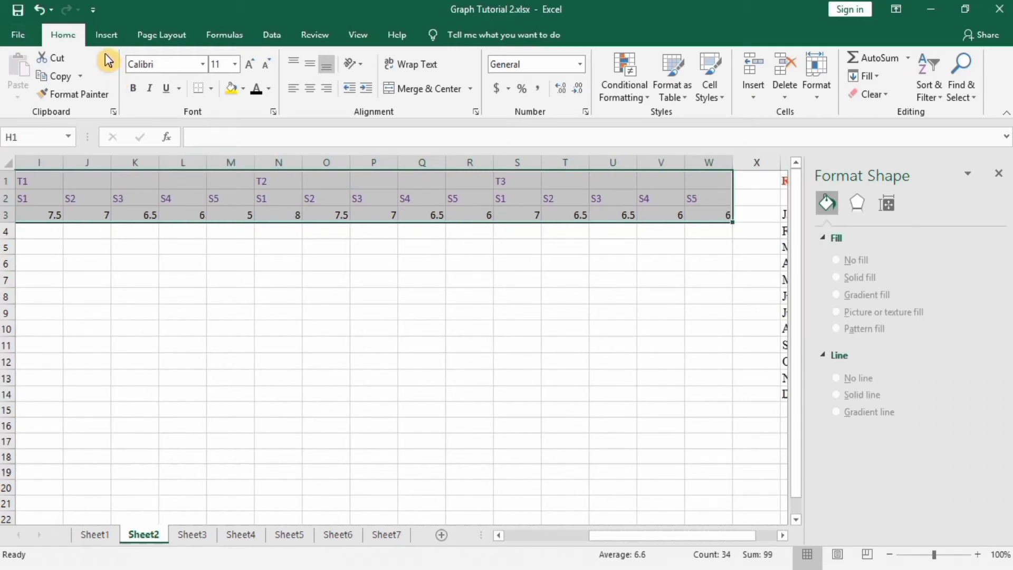
click(107, 39)
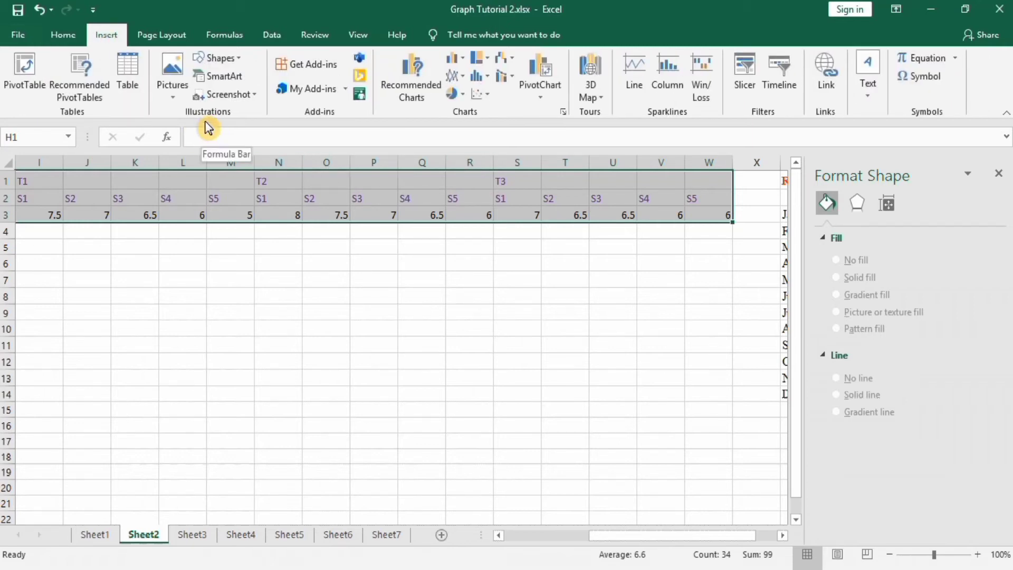
click(511, 59)
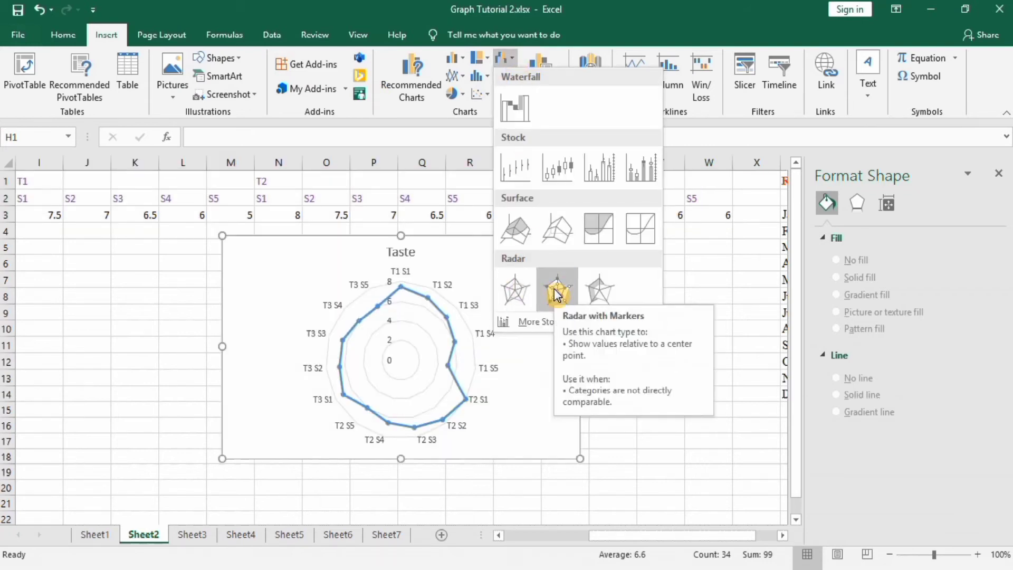
click(555, 296)
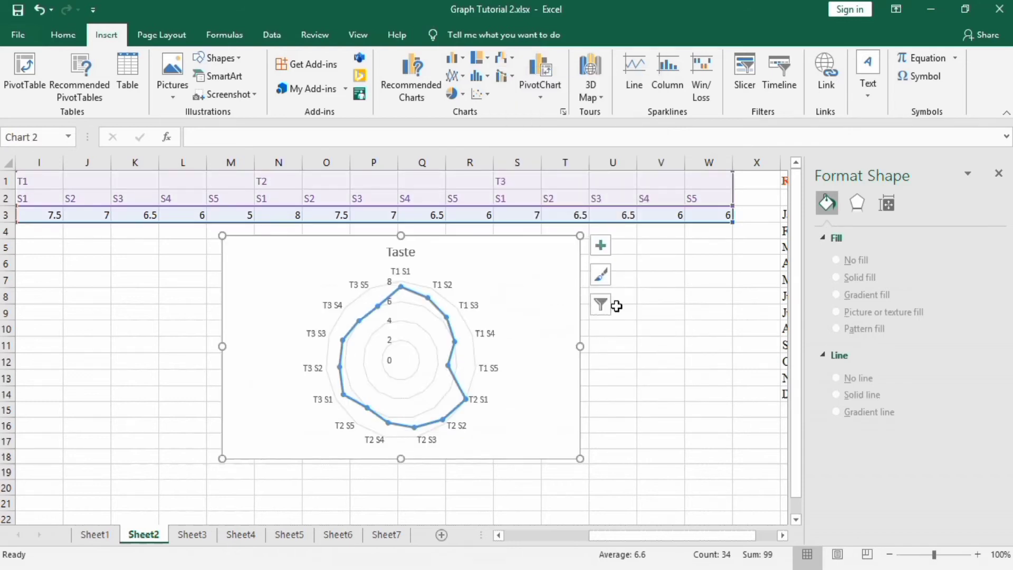
- Move the Taste chart beneath its data, beside the Student Performance chart, and enlarge it to about row 21 and column Q
drag(669, 535, 616, 533)
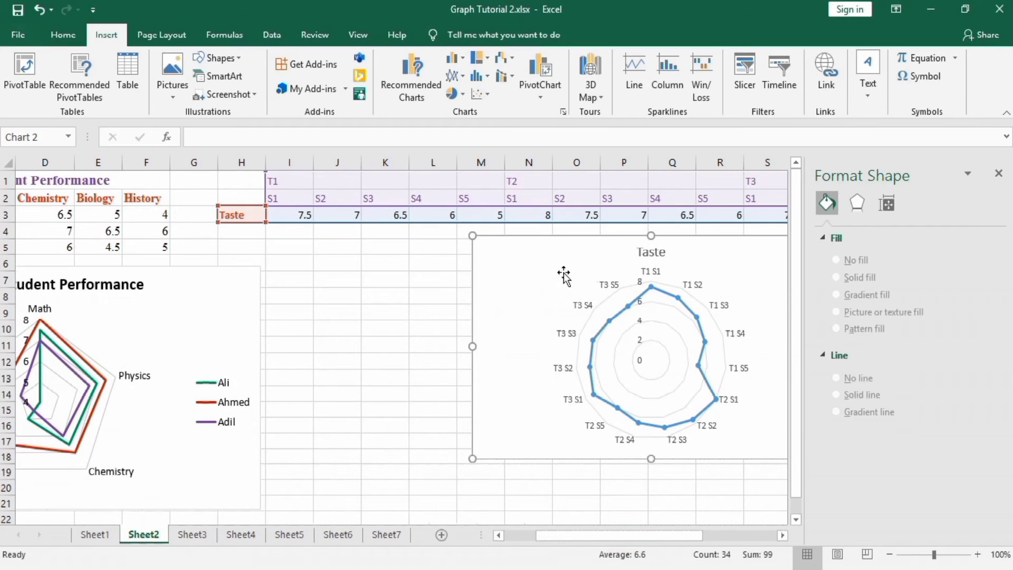
drag(513, 262, 367, 266)
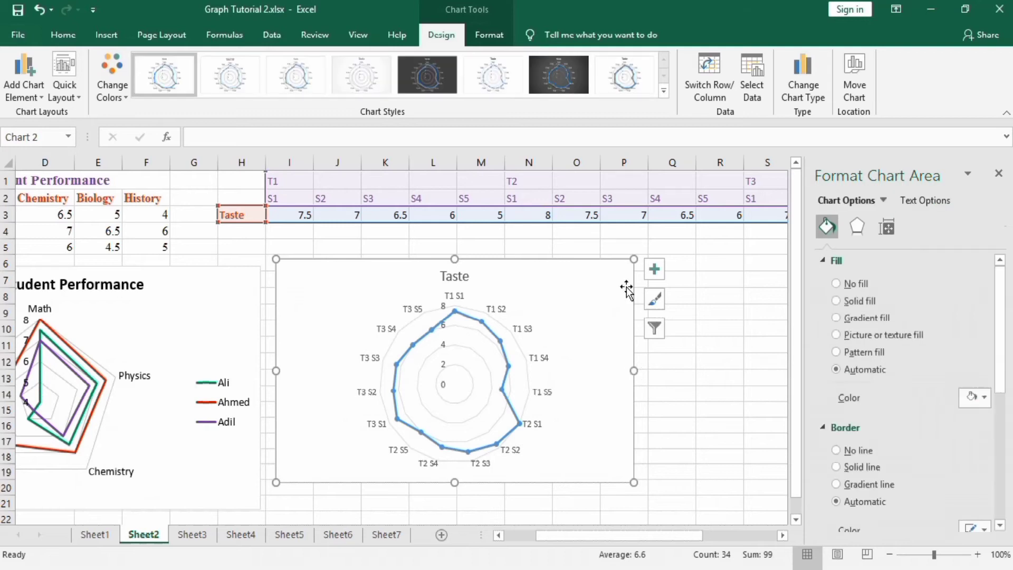
drag(636, 371, 673, 371)
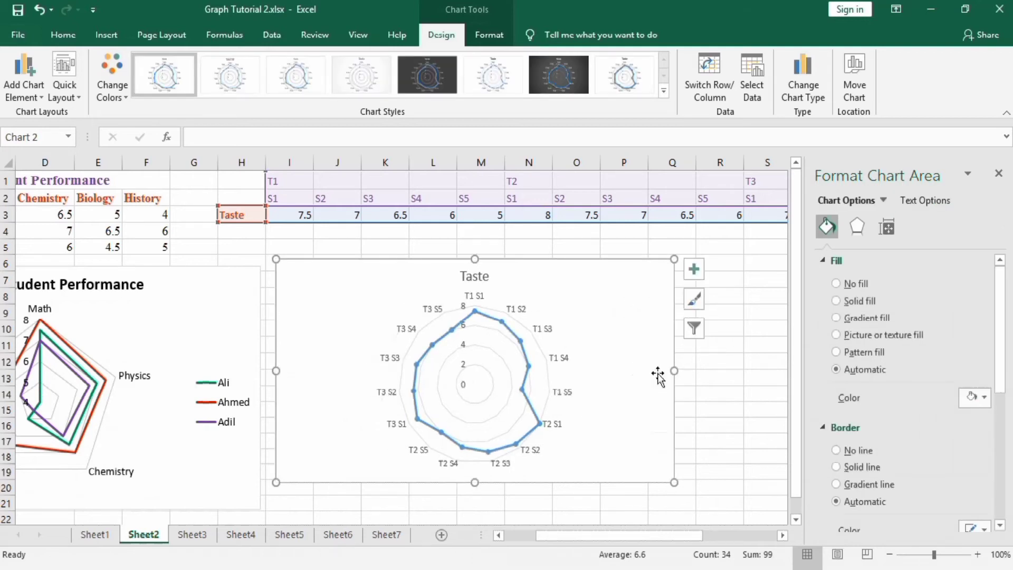
drag(476, 482, 476, 508)
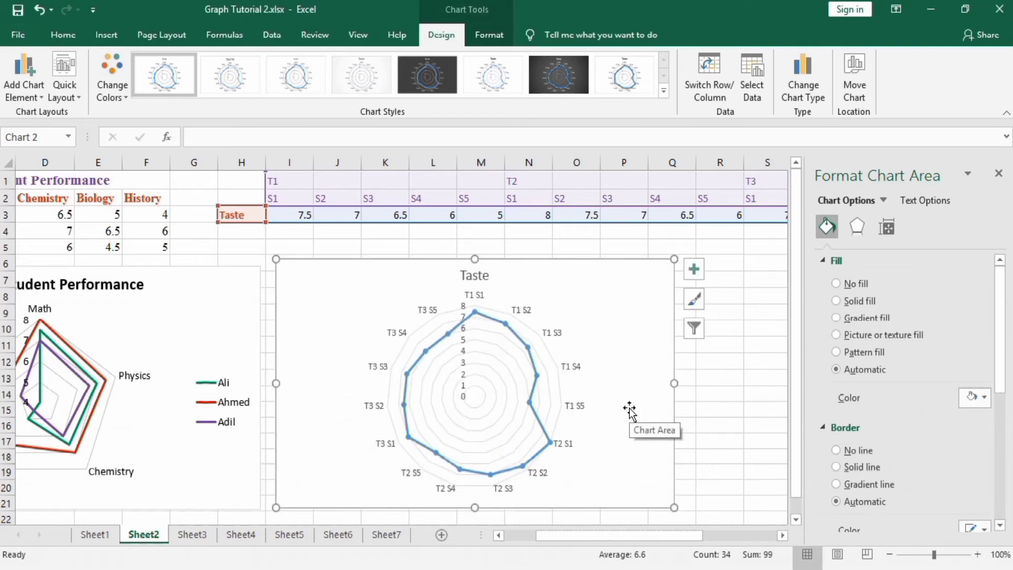
- Set the font size of the Taste chart's value axis labels to 11
click(464, 380)
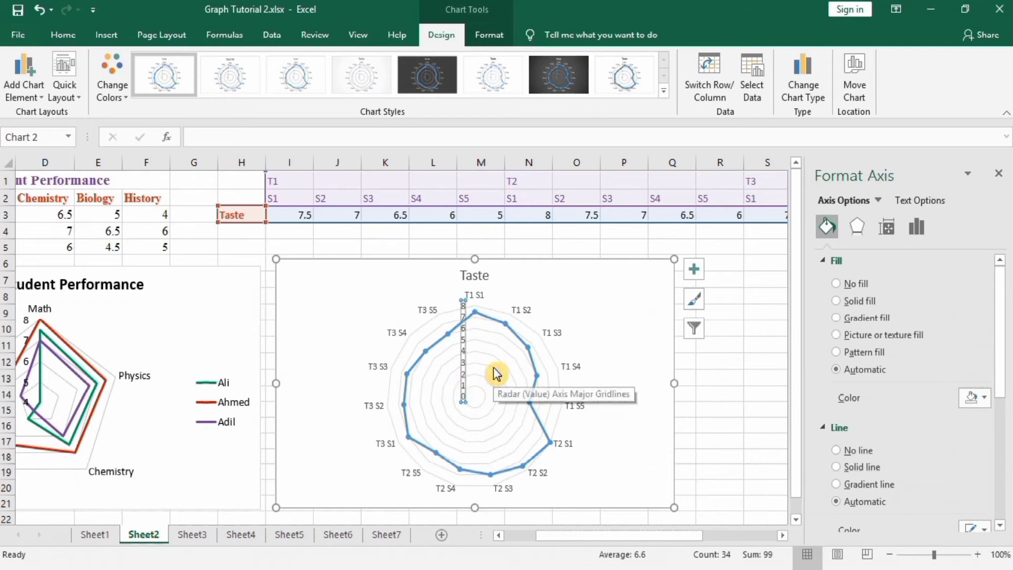
click(64, 35)
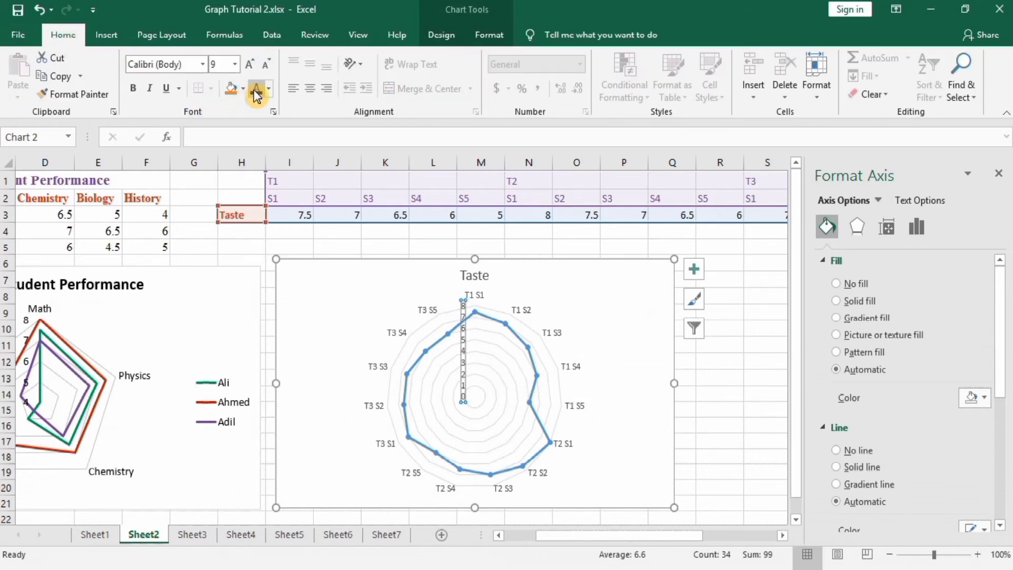
click(236, 64)
click(218, 126)
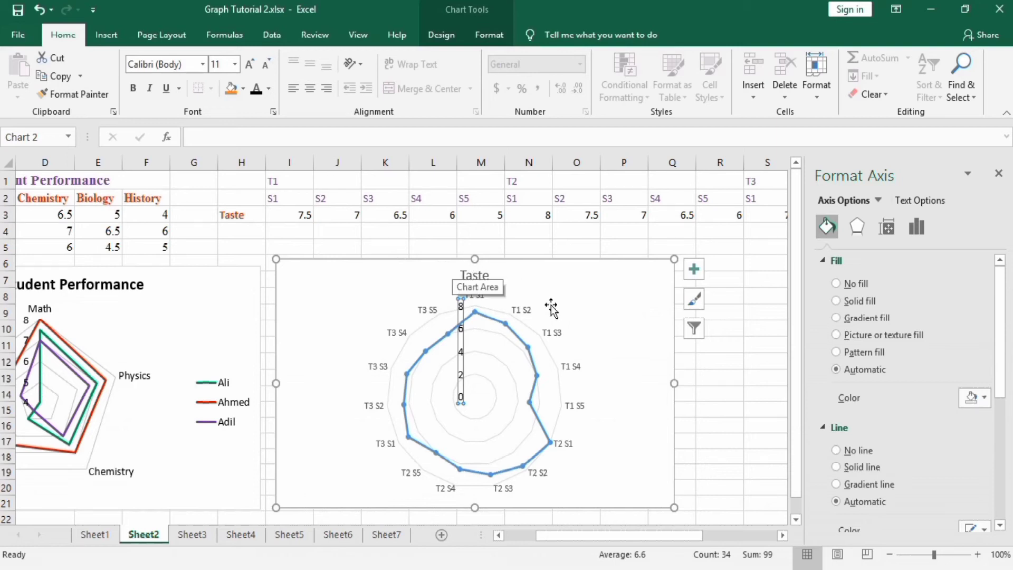
- Set the Taste chart's value axis minimum to 4.0 and its major unit to 1.0
click(556, 335)
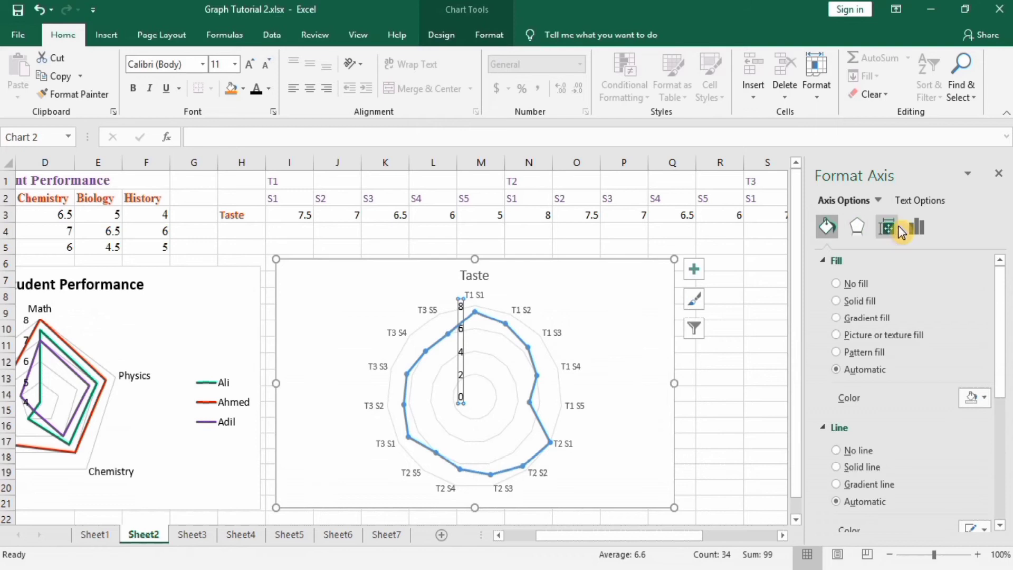
click(917, 232)
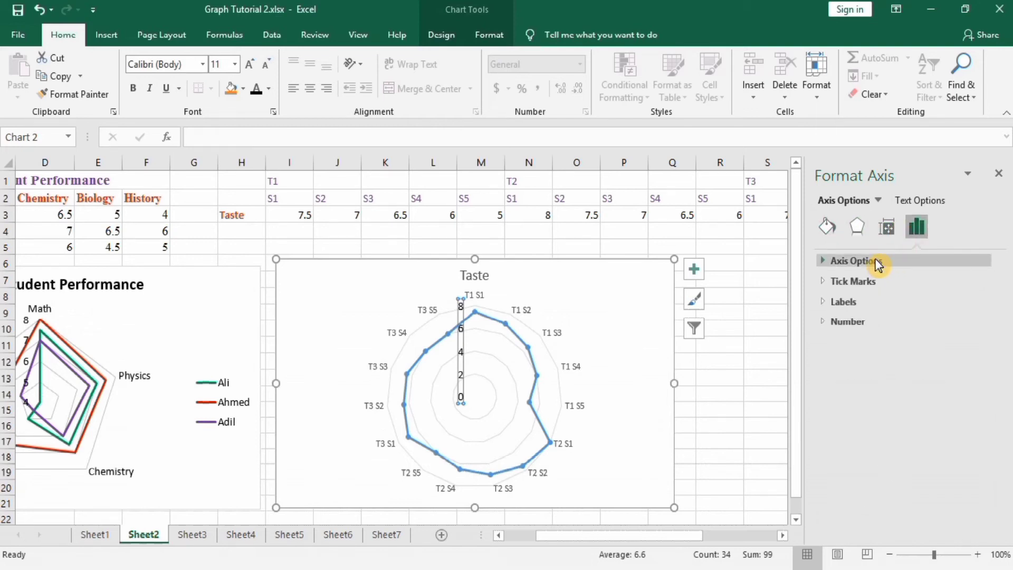
click(878, 262)
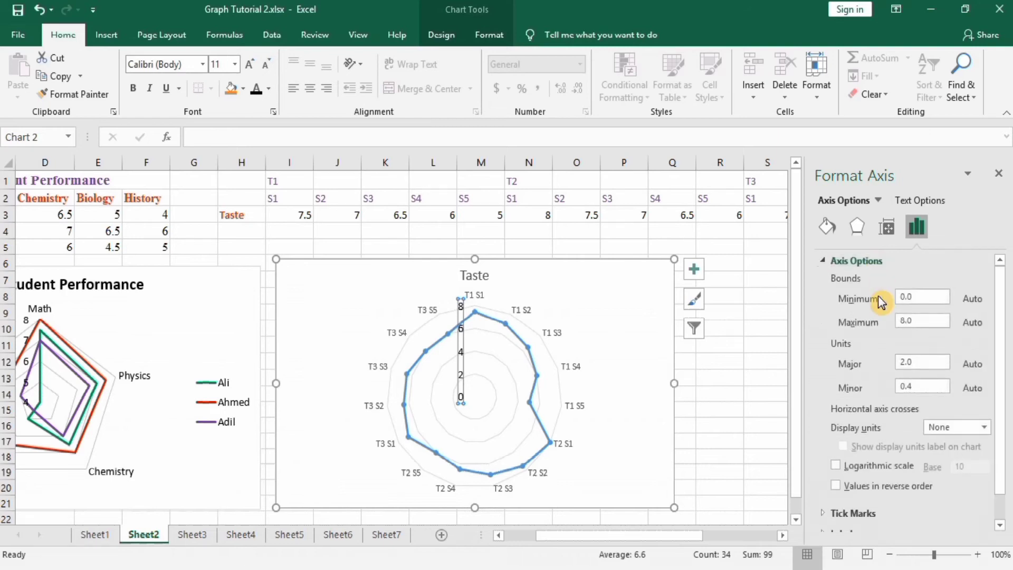
click(904, 296)
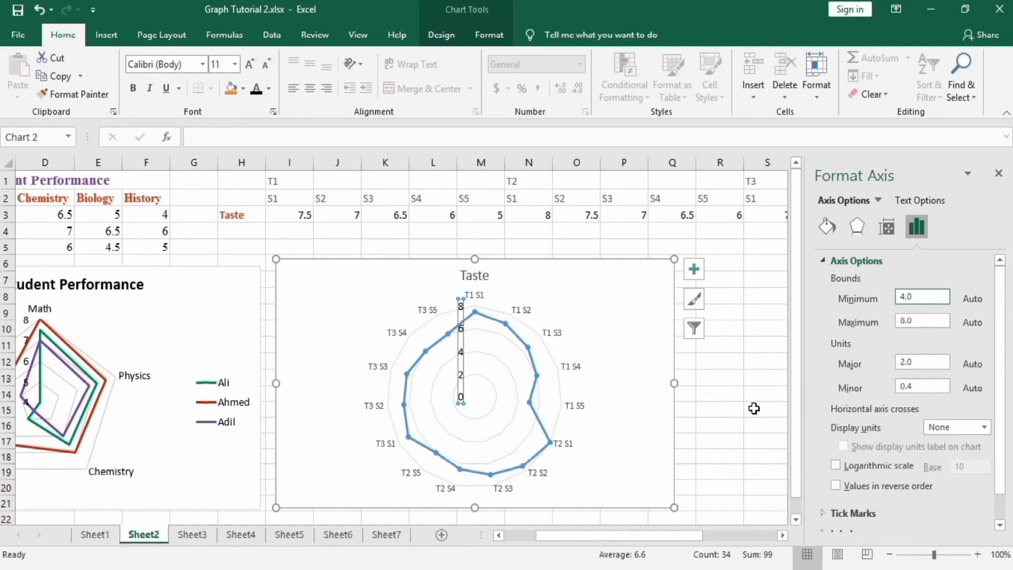
click(905, 364)
click(739, 400)
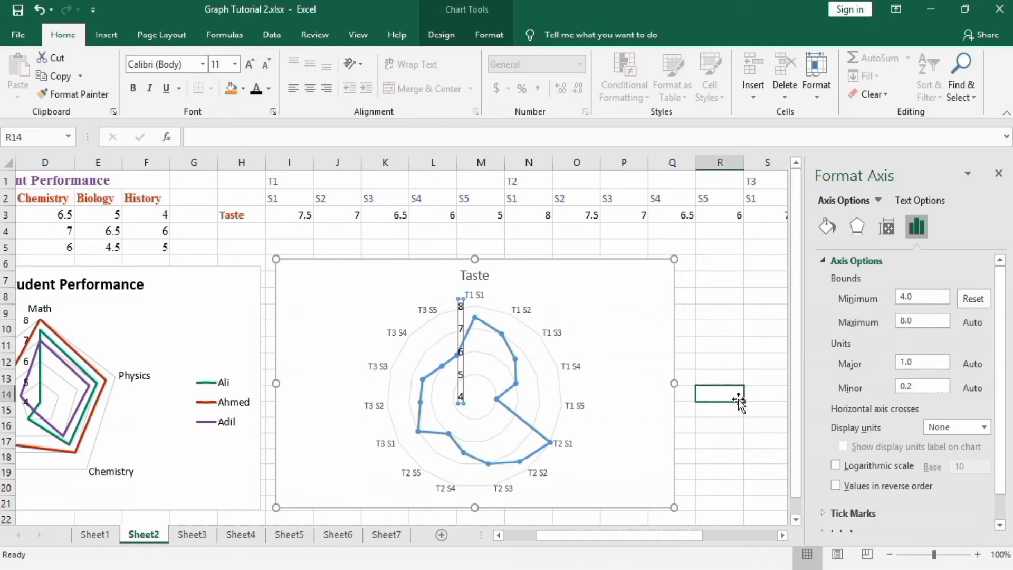
- Give the Taste chart's major gridlines a darker gray solid line color
click(536, 376)
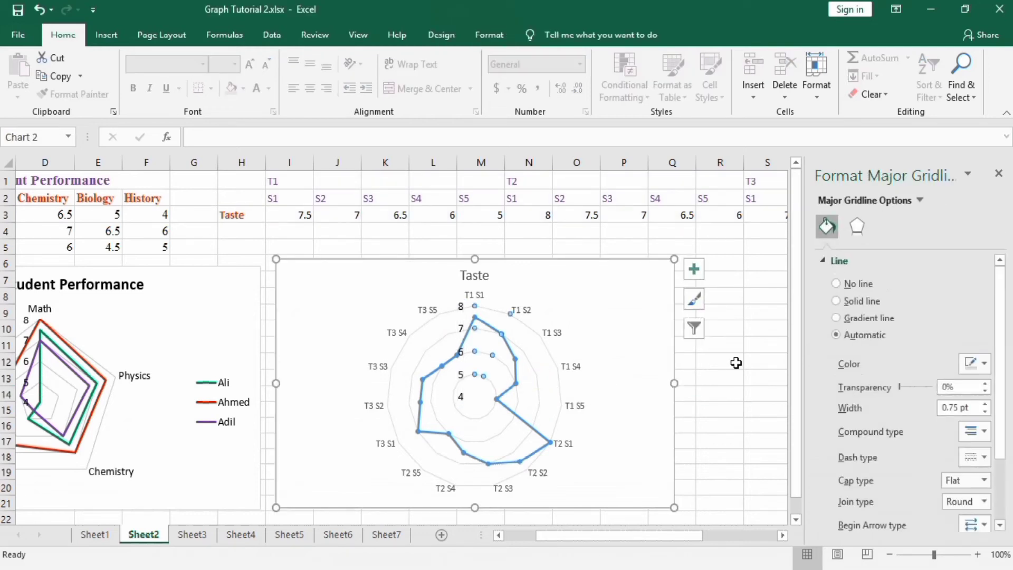
click(984, 363)
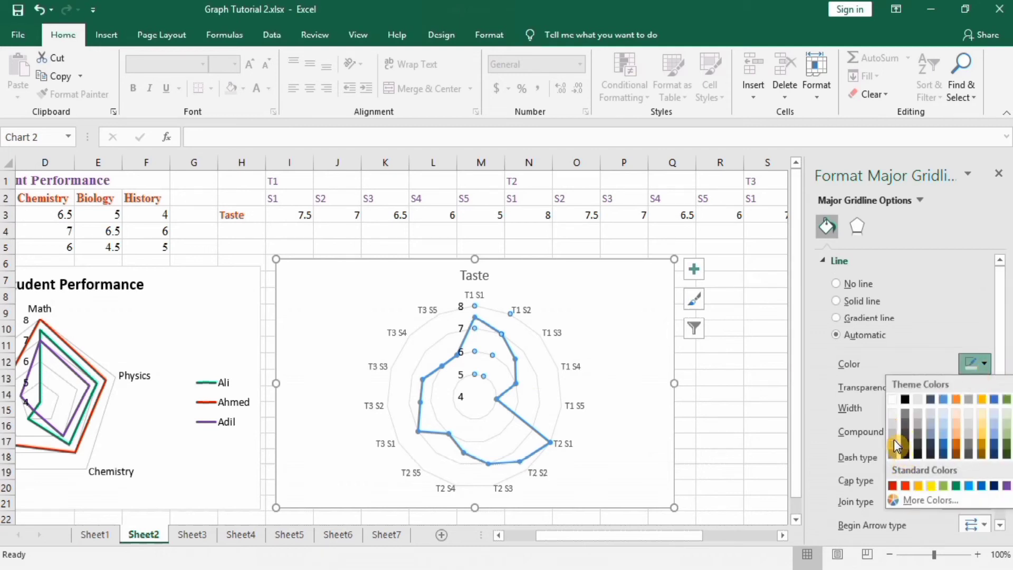
key(Escape)
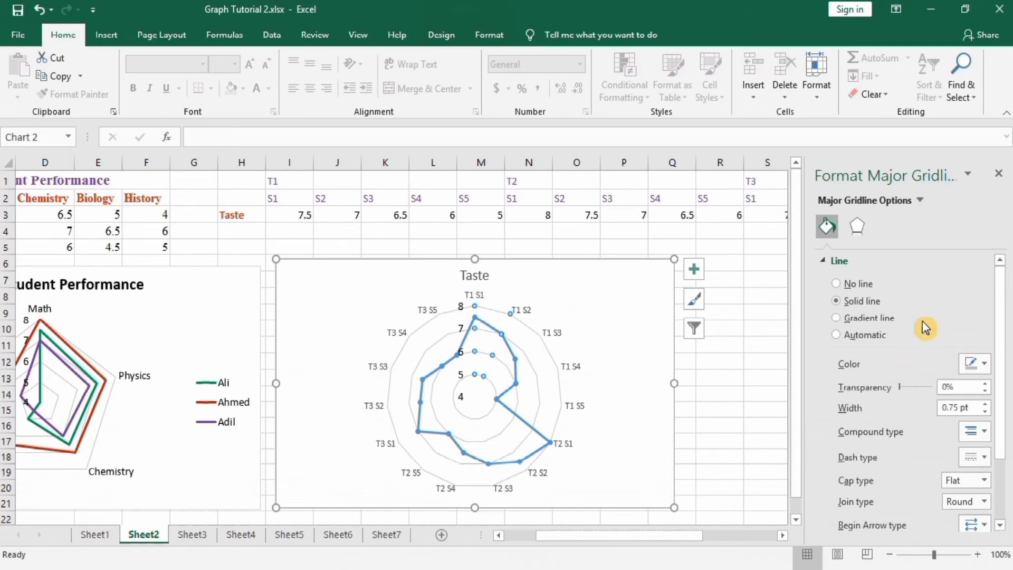
- Apply a solid line to the Taste chart's radar value axis so spokes are drawn from the center
click(920, 201)
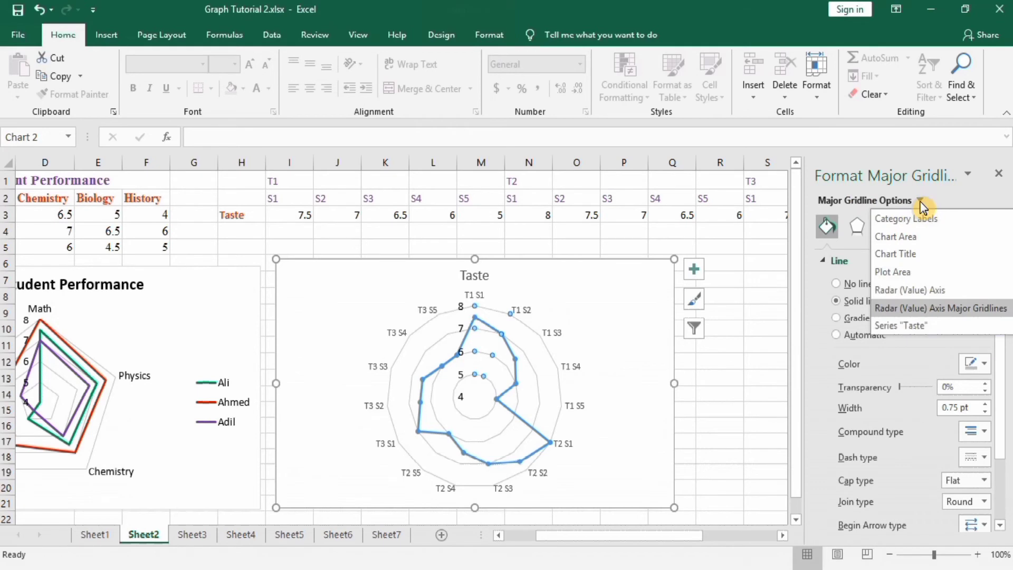
click(925, 294)
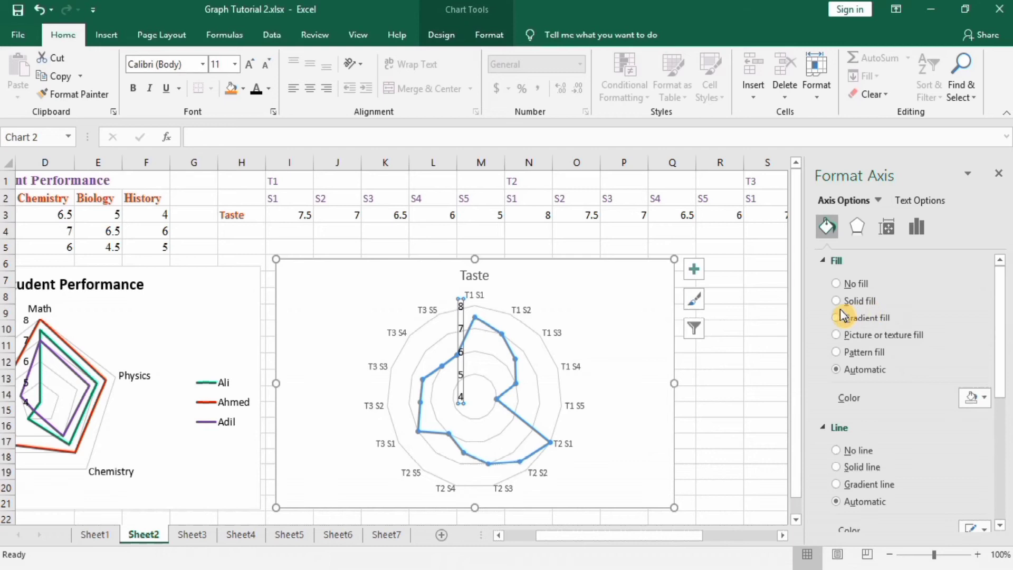
click(838, 468)
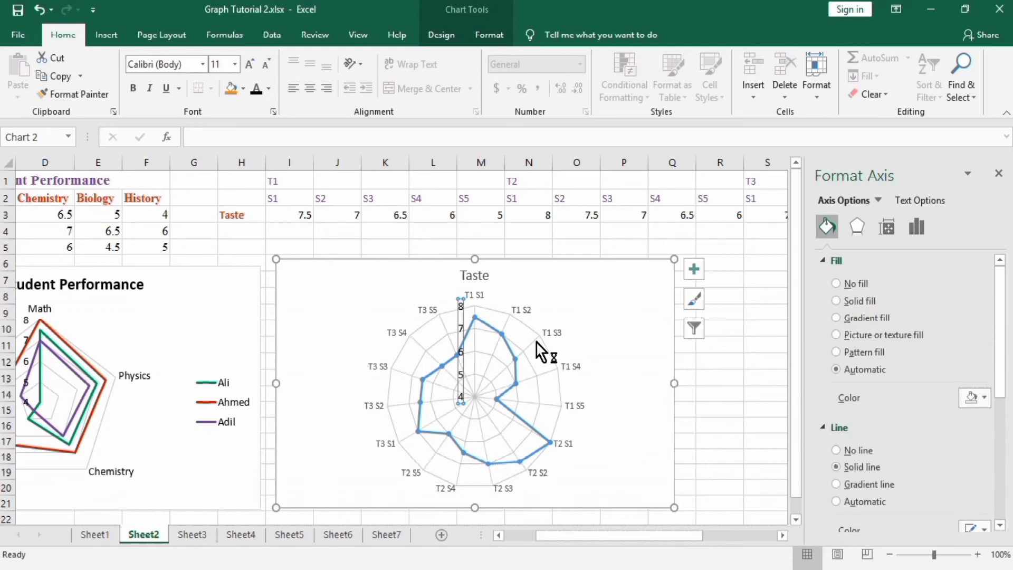
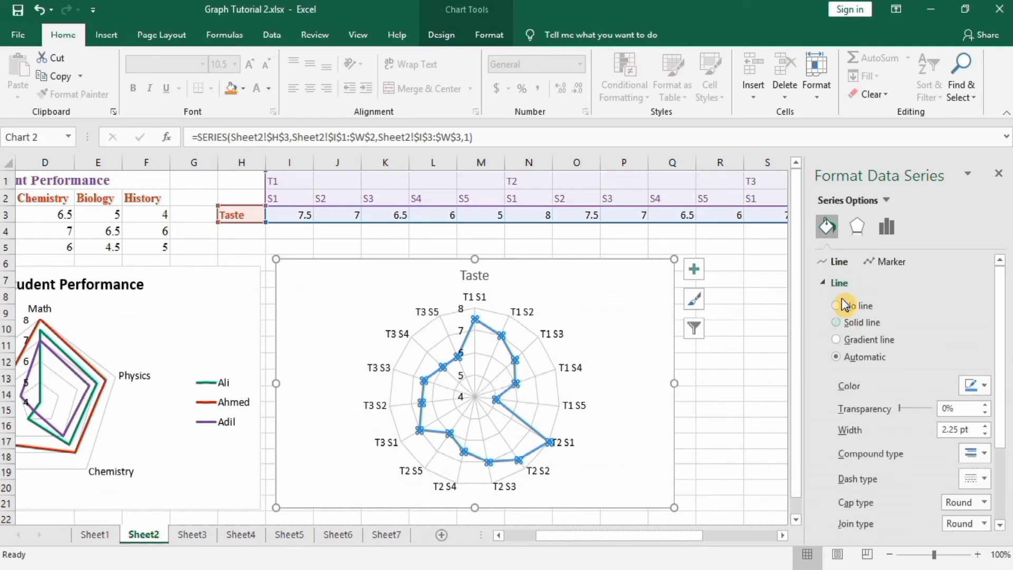
- Change the line color of the Taste series to the standard dark red and deselect the chart
click(981, 386)
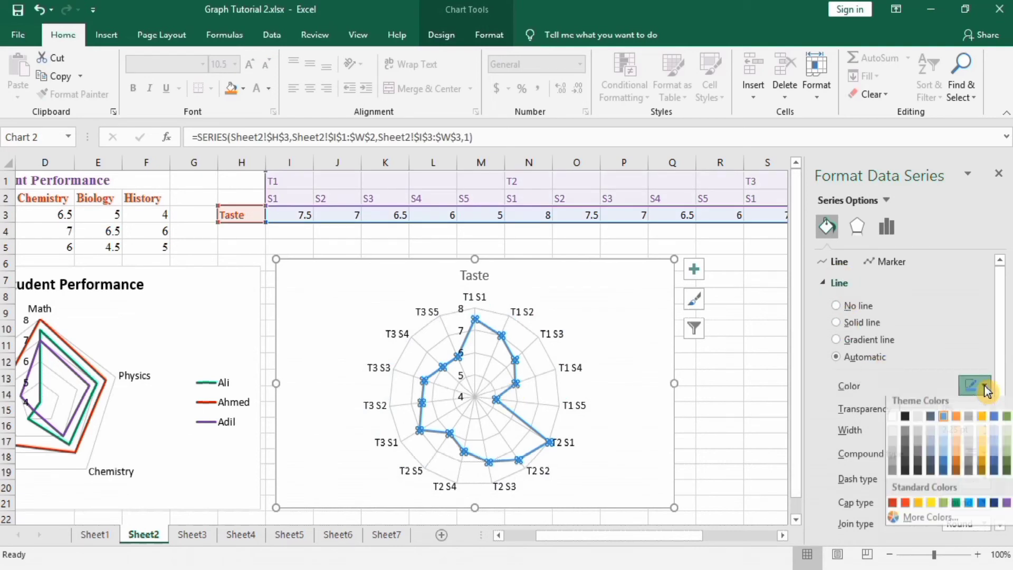
click(901, 507)
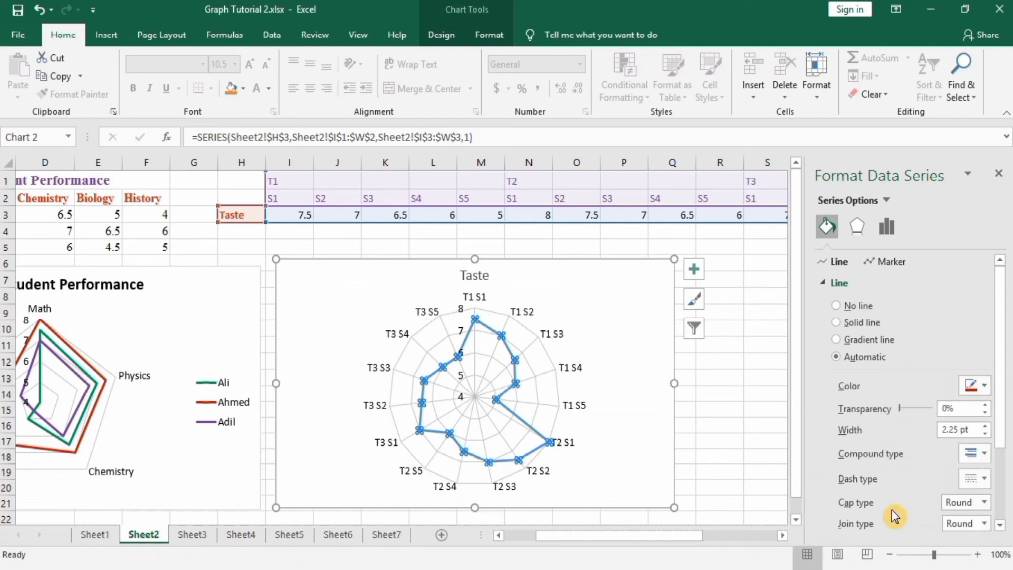
click(721, 426)
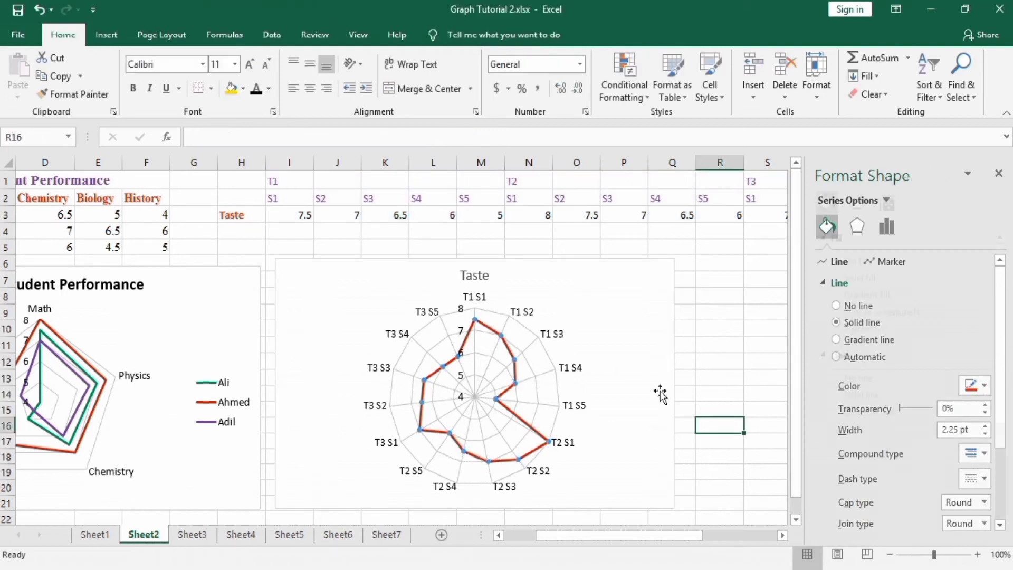
click(505, 396)
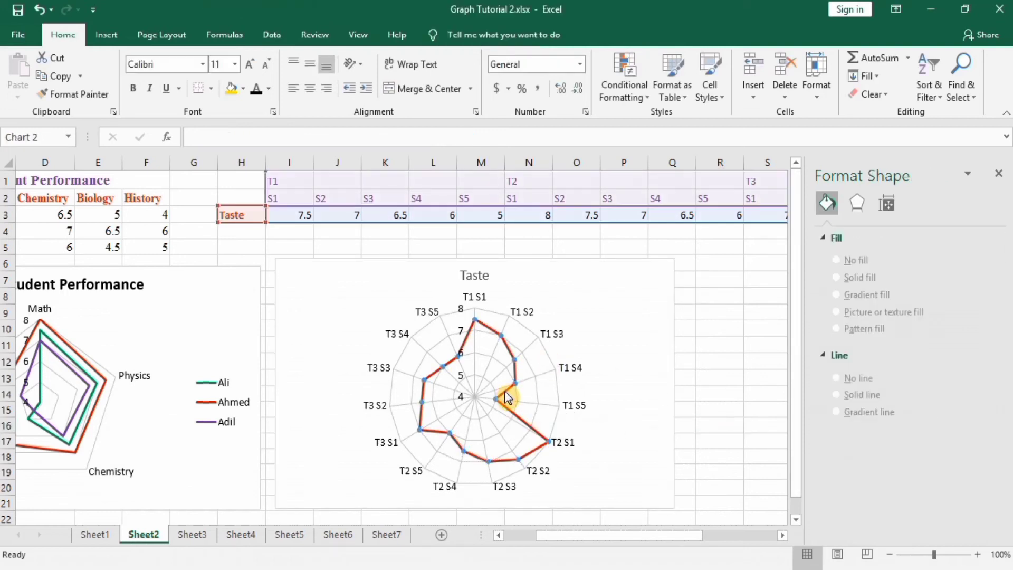
click(508, 355)
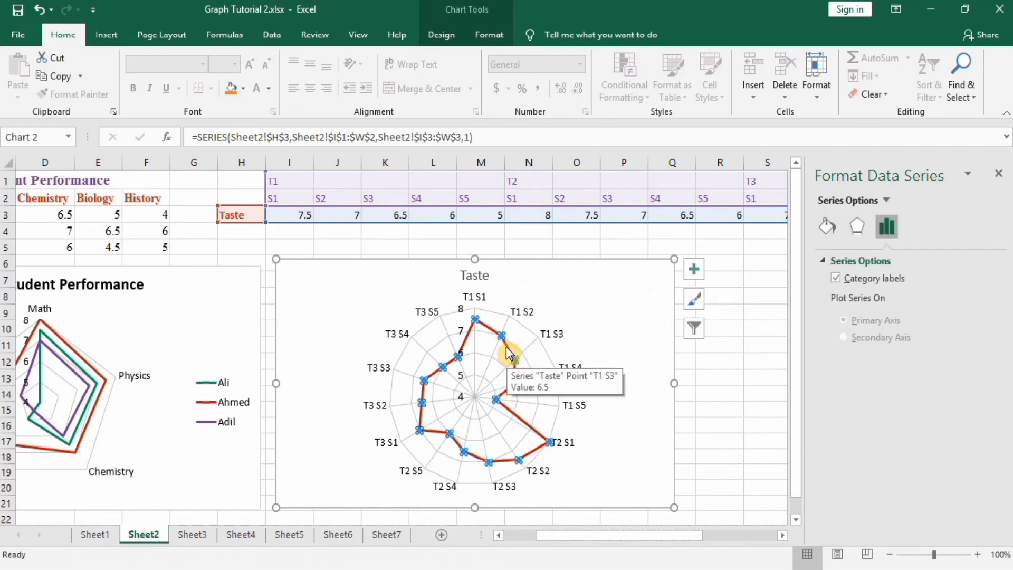
click(508, 353)
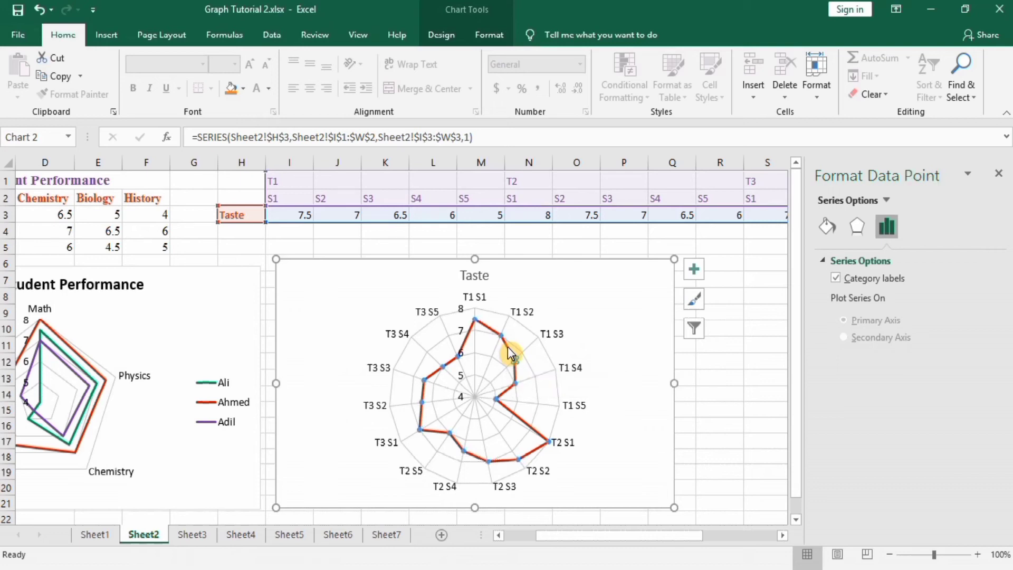
mouse_move(510, 356)
click(748, 412)
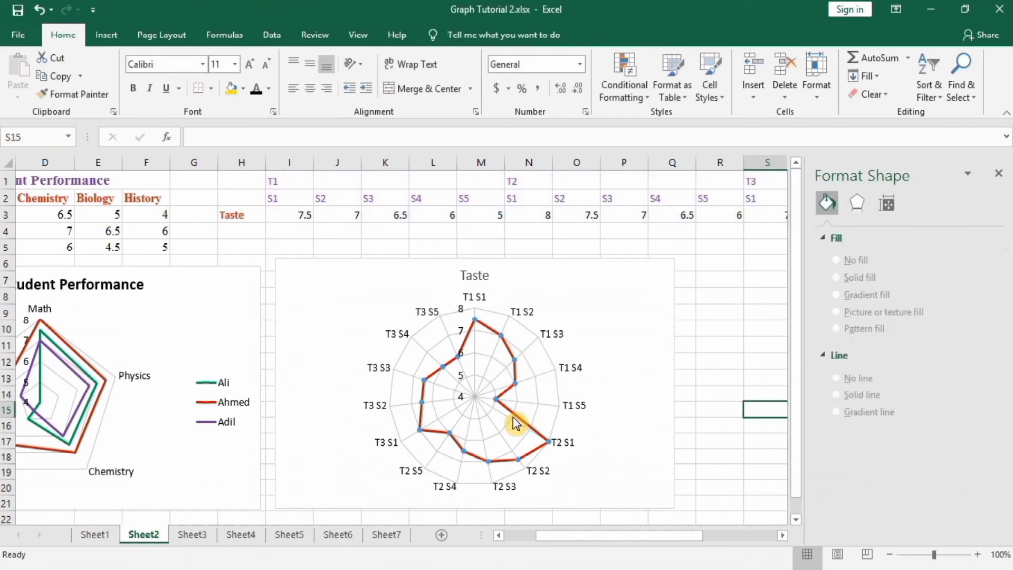
- Examine the marker fill and border options of the Taste series
click(516, 419)
click(828, 228)
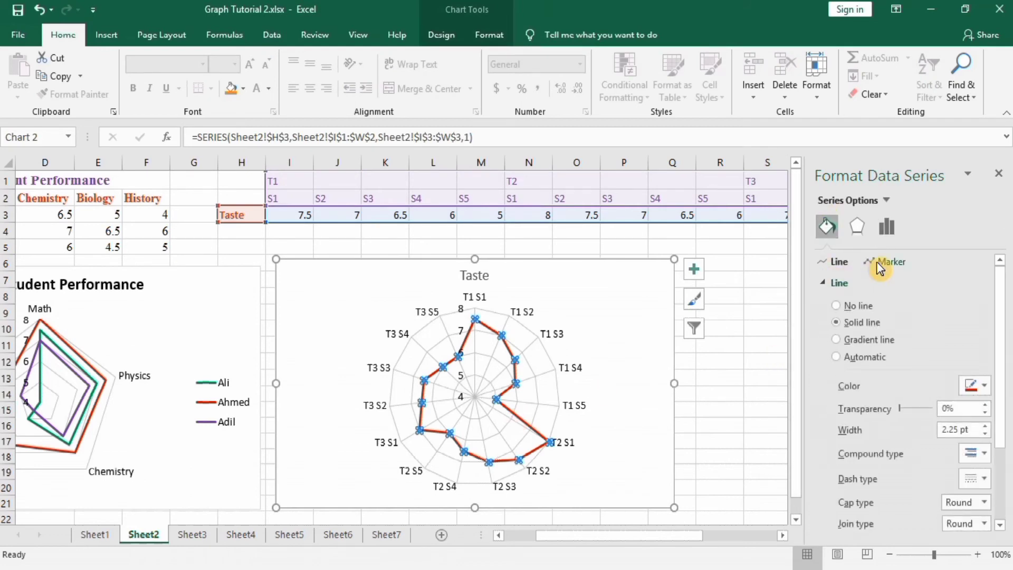
click(881, 261)
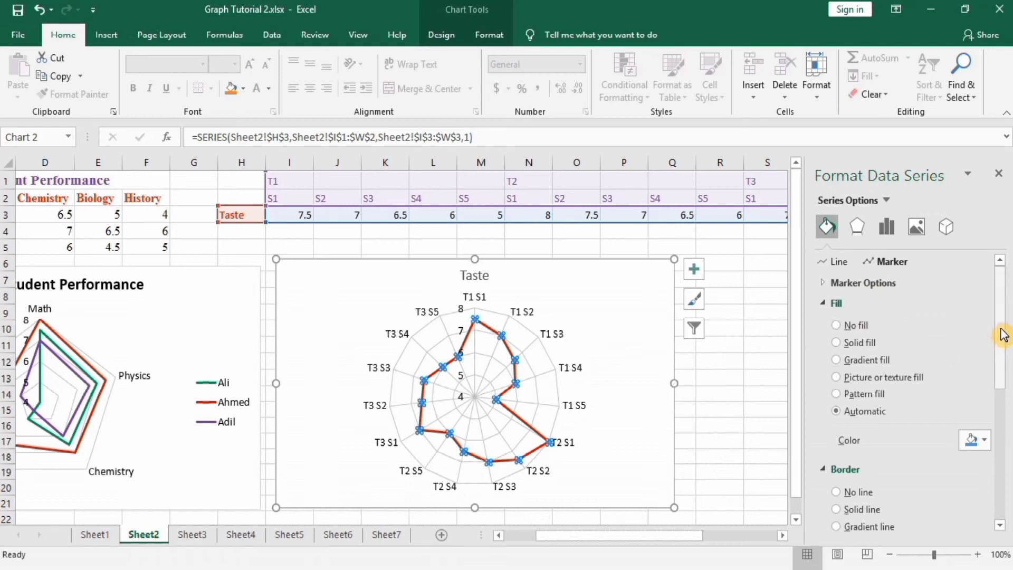
mouse_move(1003, 335)
mouse_down()
mouse_move(1009, 434)
mouse_move(1004, 298)
mouse_up()
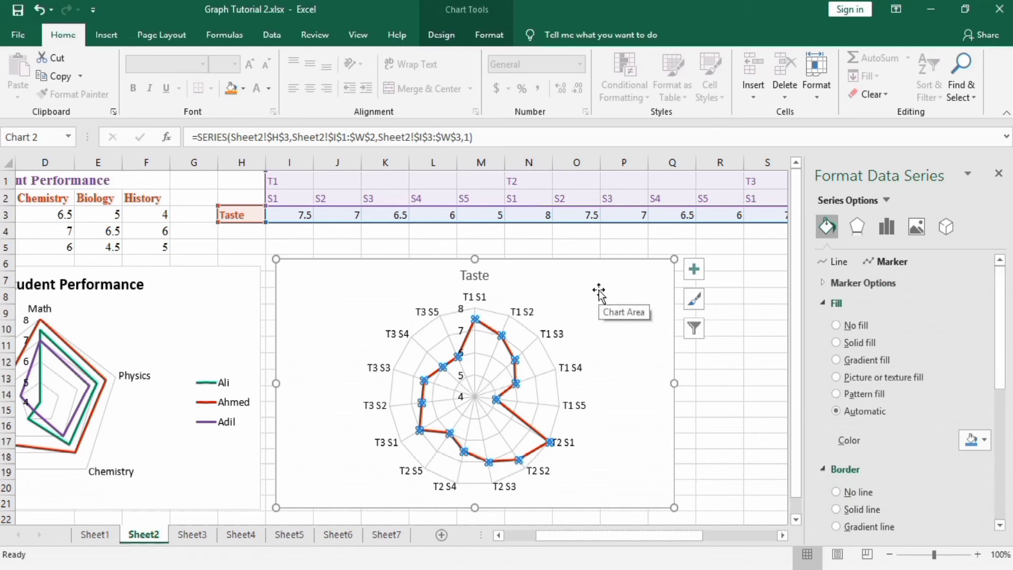
- Retitle the Taste chart "Taste Score of Food Product", make the title bold and black, and deselect the chart
click(474, 276)
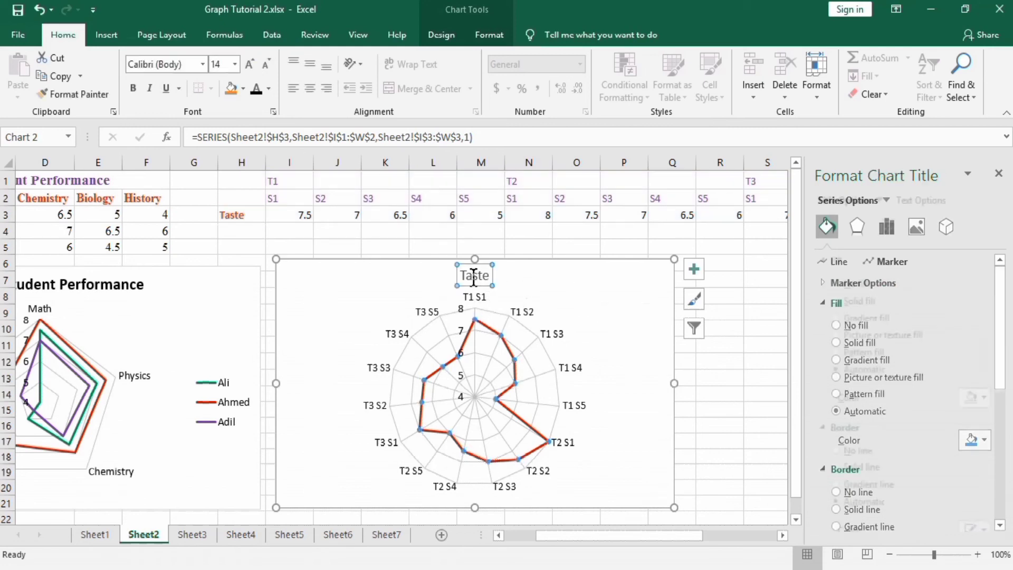
click(313, 137)
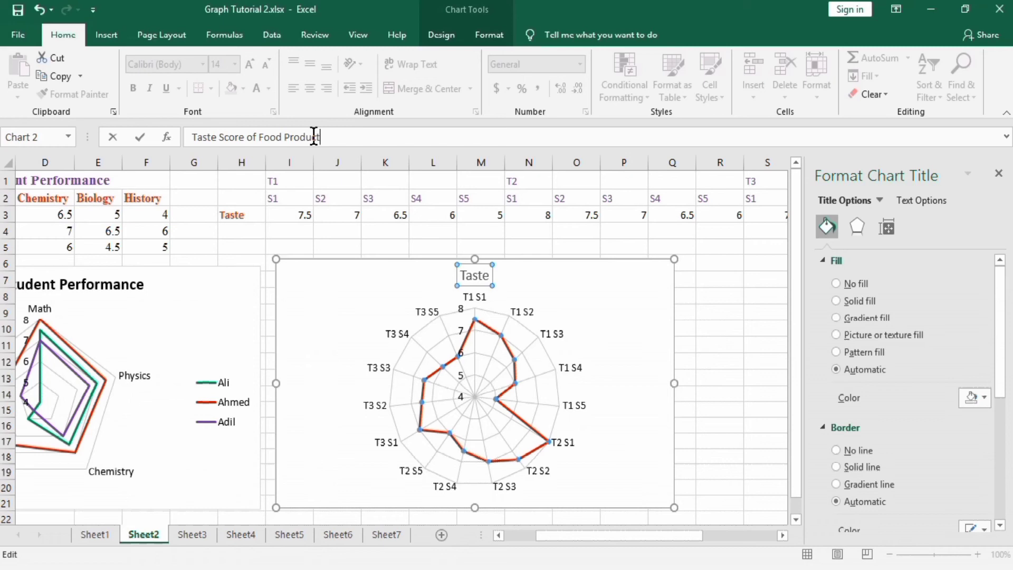
key(Return)
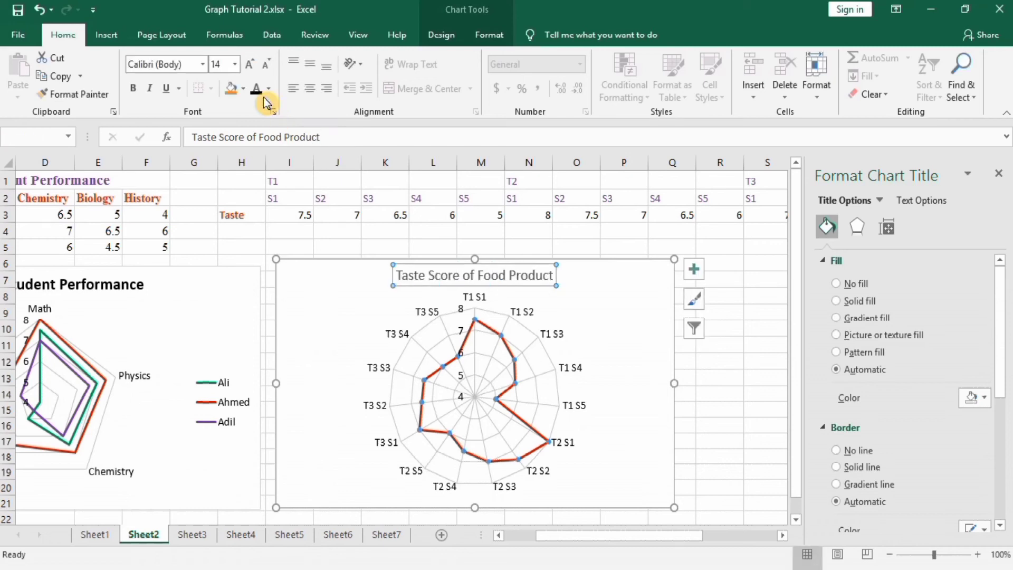
click(133, 91)
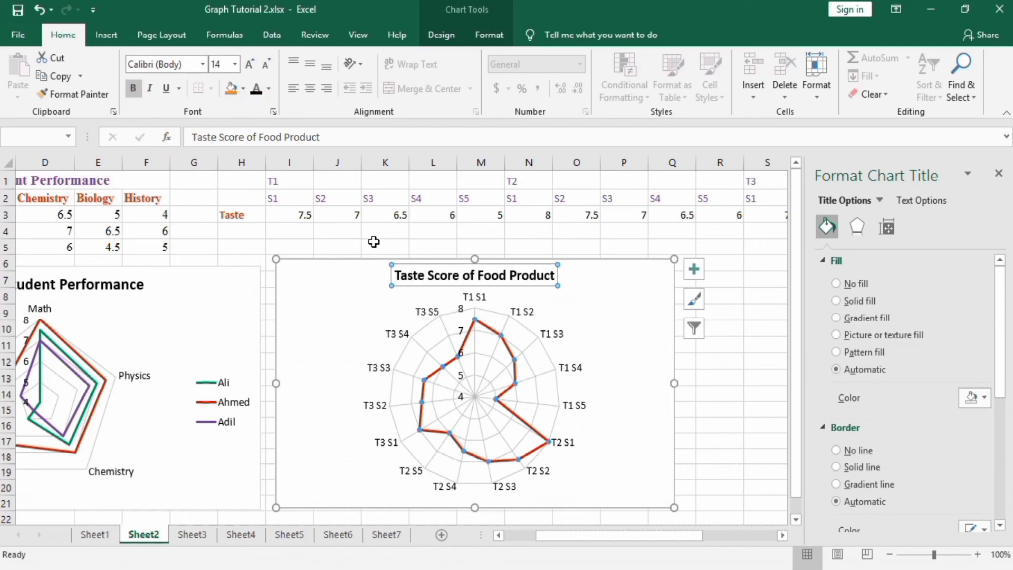
click(710, 391)
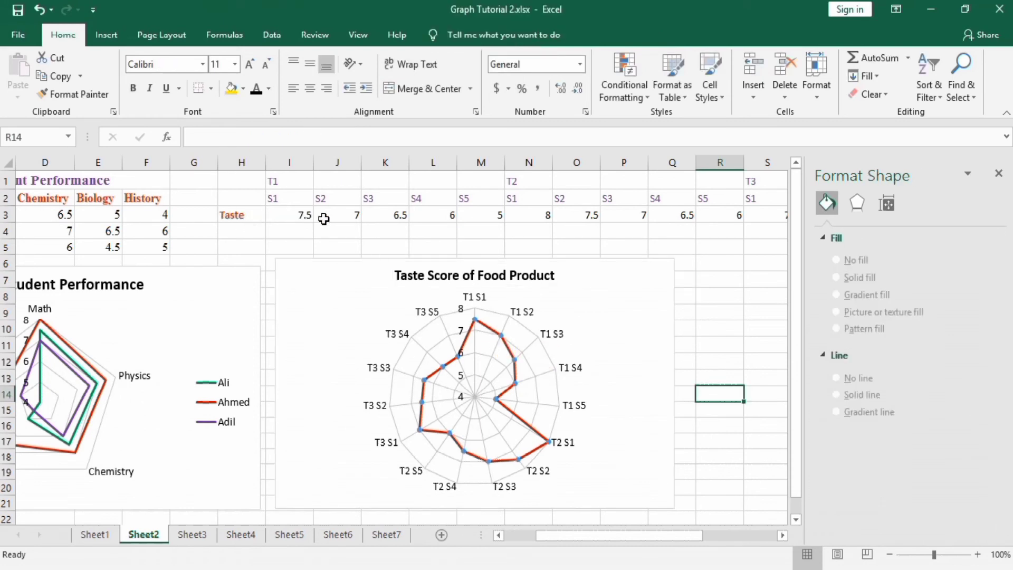
- Insert a filled radar chart from the Rainfall data in Y2:Z14, placing it beside the data and widening it slightly
mouse_move(477, 320)
drag(784, 537, 784, 537)
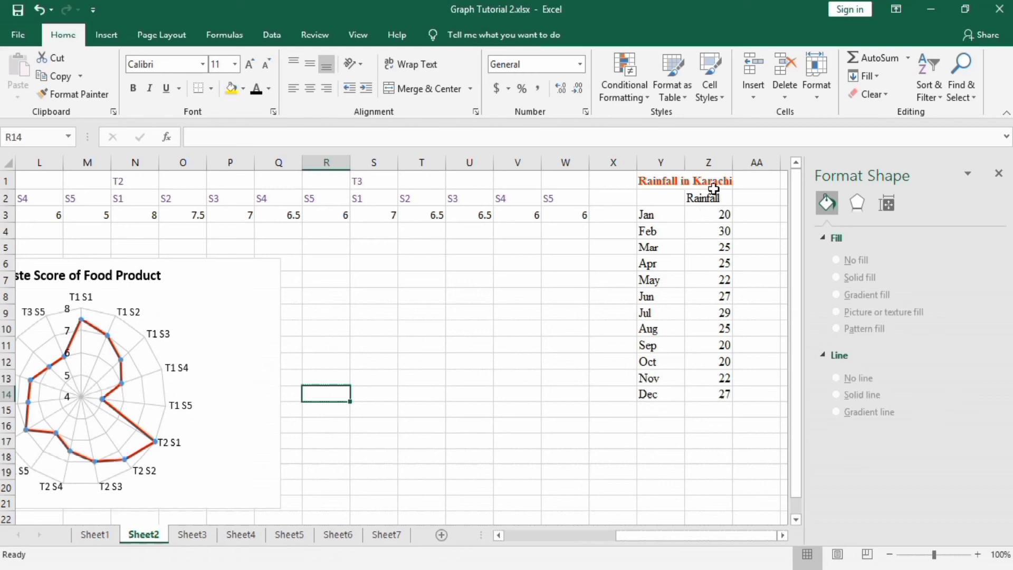
click(707, 395)
drag(710, 393, 650, 200)
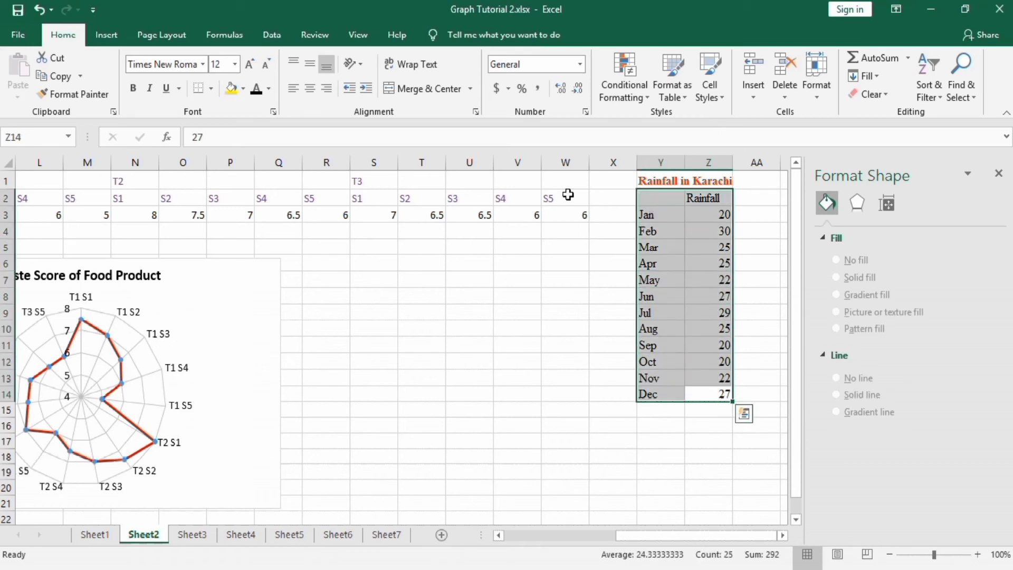
click(104, 38)
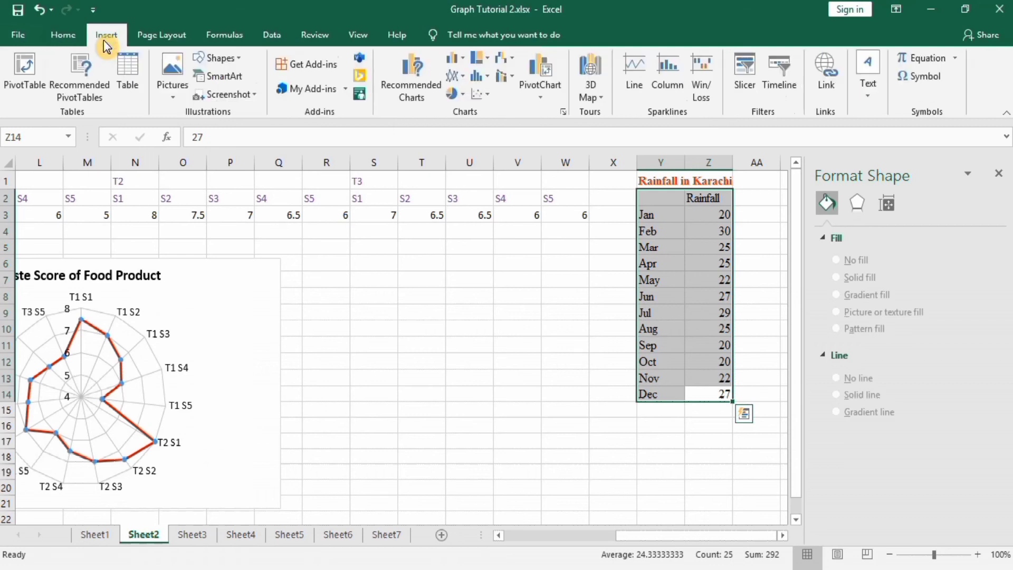
click(508, 59)
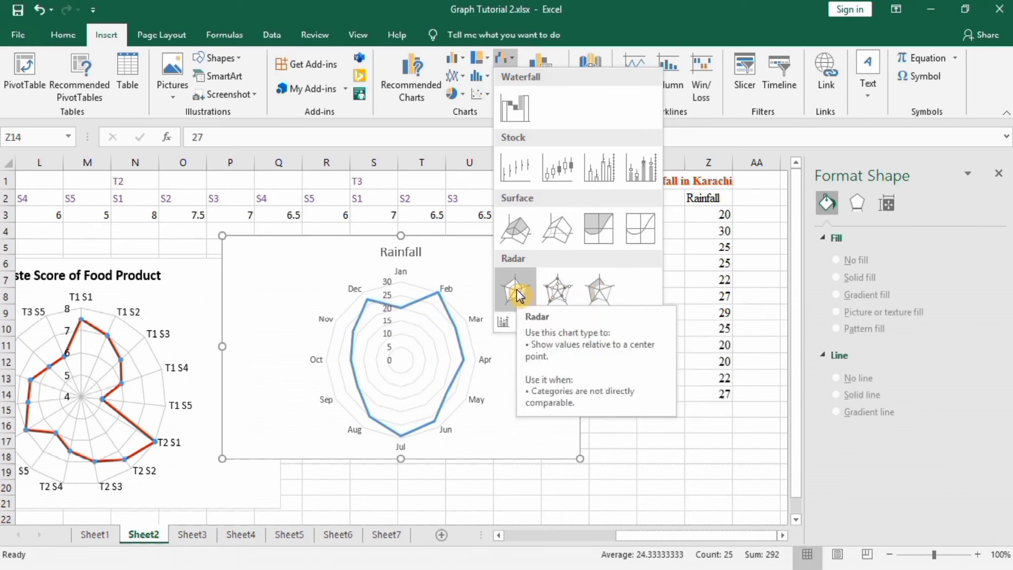
click(601, 295)
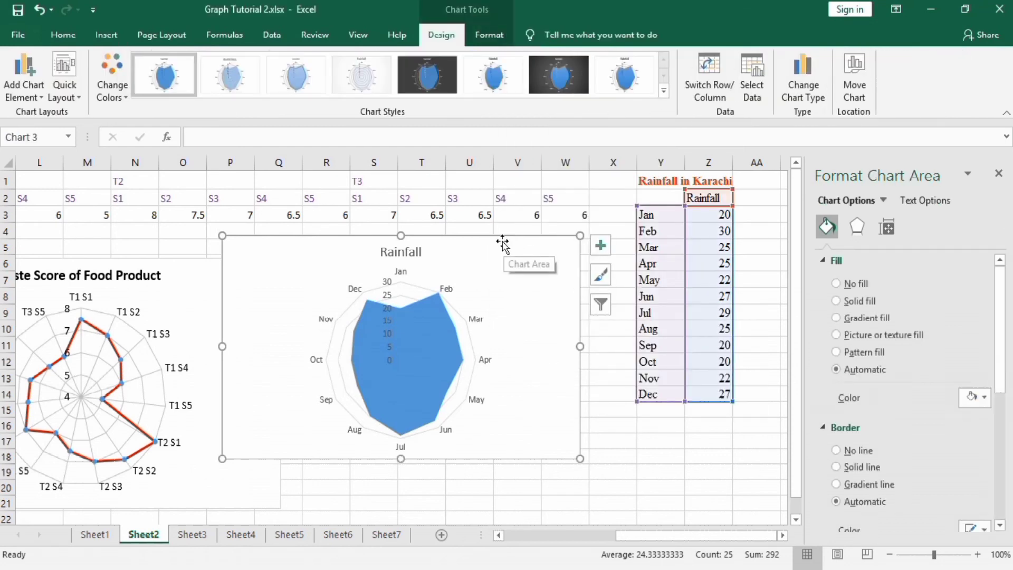
drag(504, 245, 516, 266)
drag(597, 372, 618, 373)
- Retitle the Rainfall chart "Rainfall in Karachi" and format the title in black at 16 pt
click(434, 278)
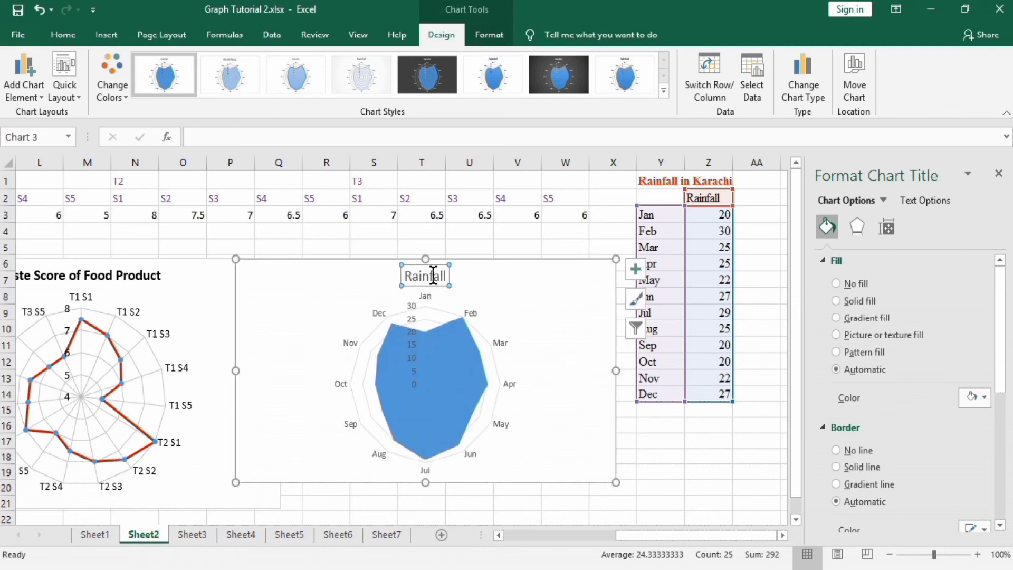
click(287, 131)
text(Rainfall in Karachi)
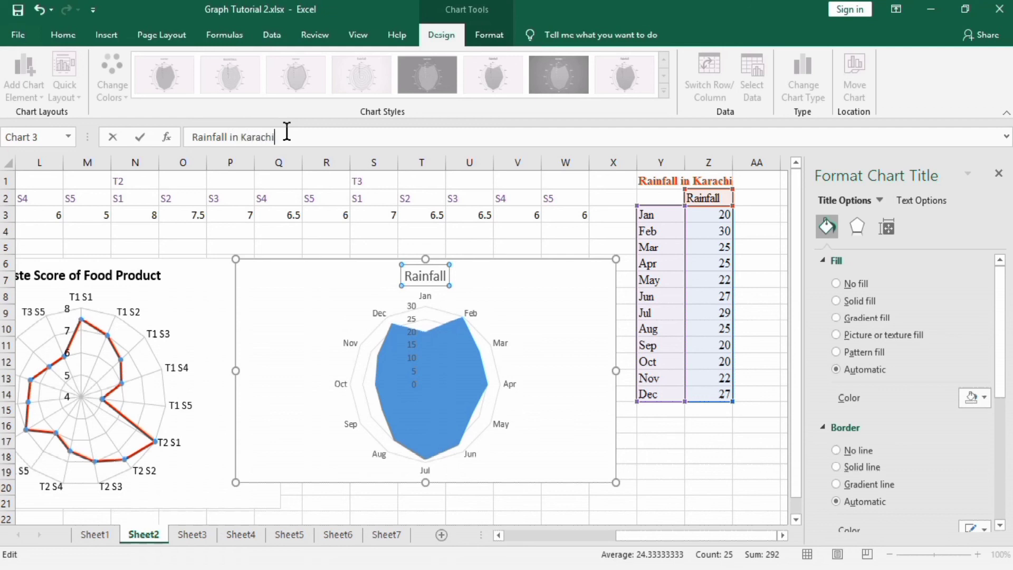
key(Return)
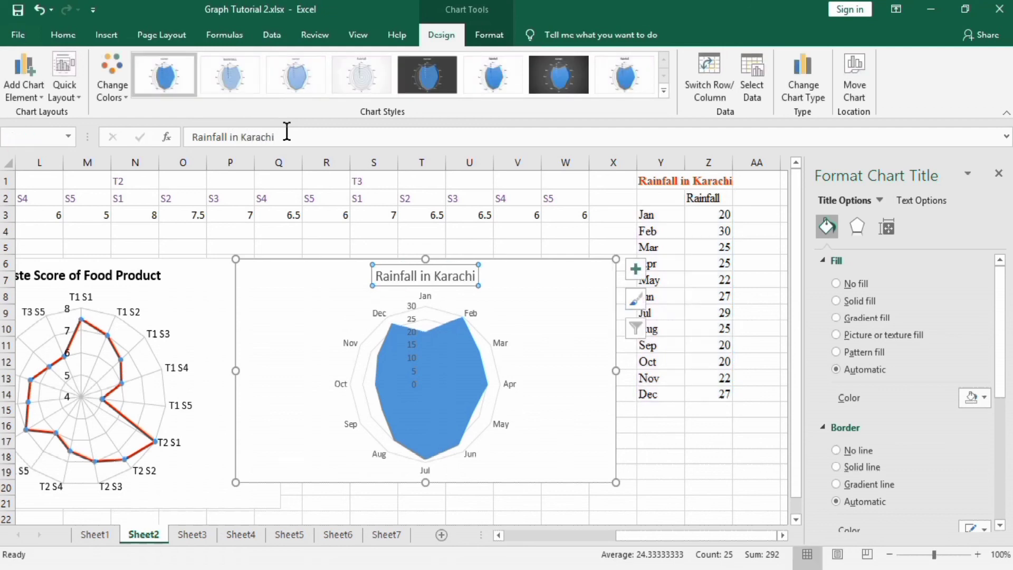
click(61, 42)
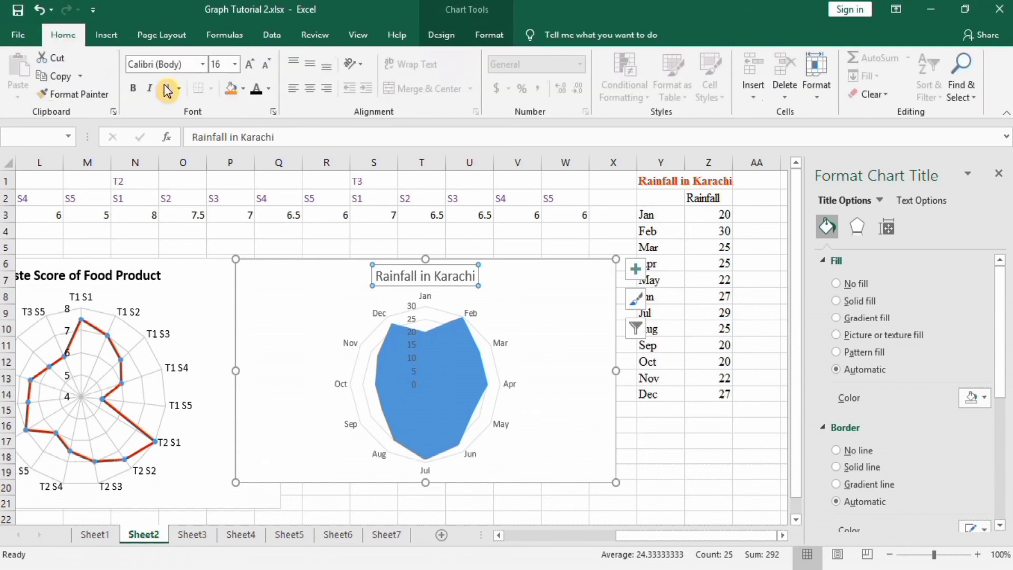
click(235, 69)
click(221, 188)
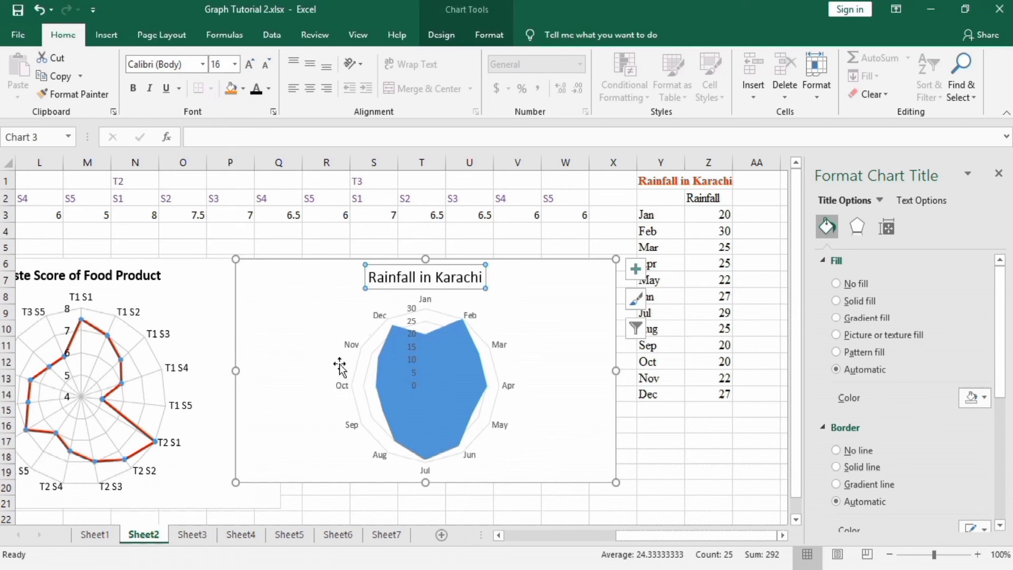
- Format the Rainfall chart's month labels in black at 11 pt and its value axis labels in black at 10.5 pt
click(352, 350)
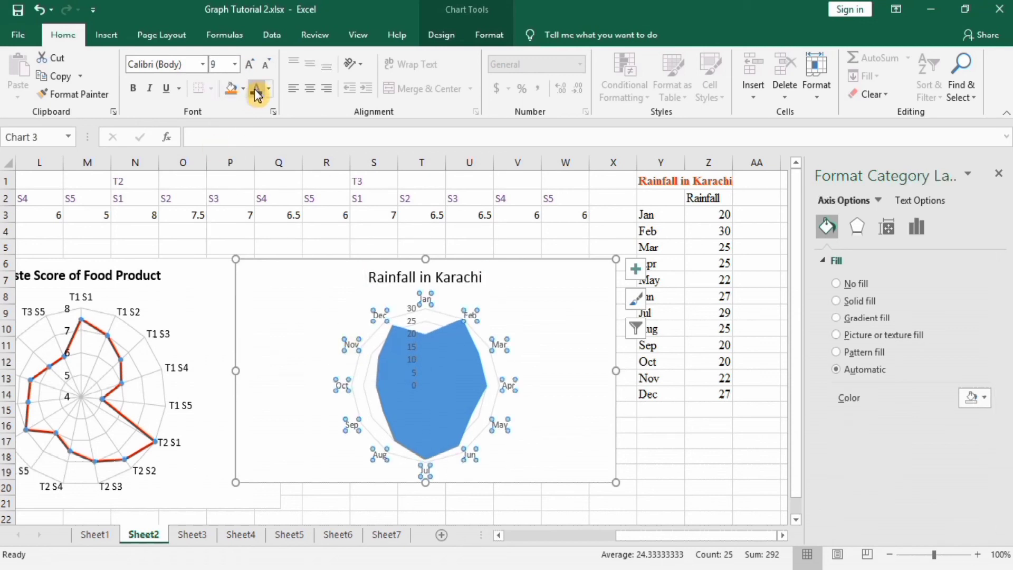
click(235, 64)
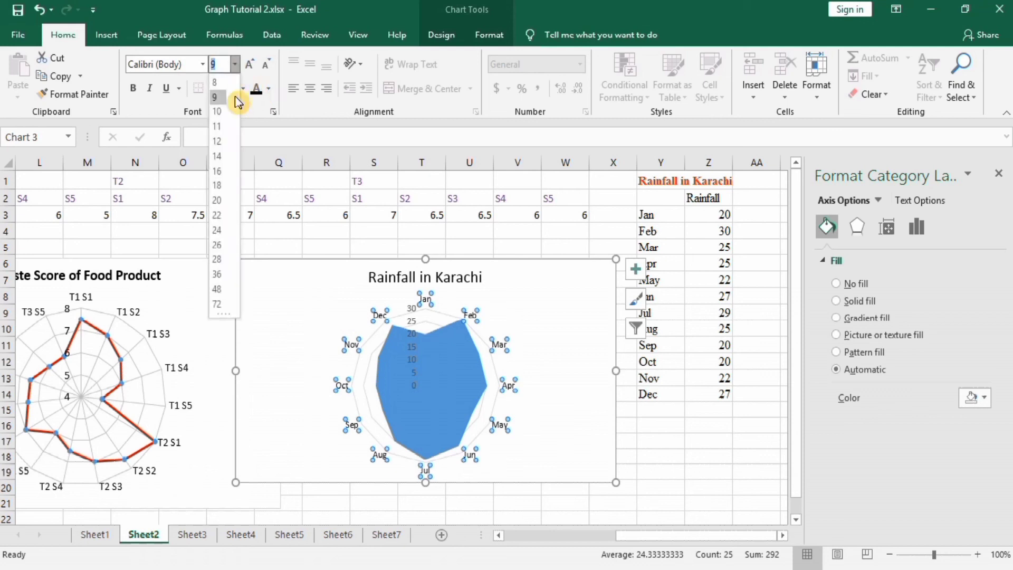
click(224, 127)
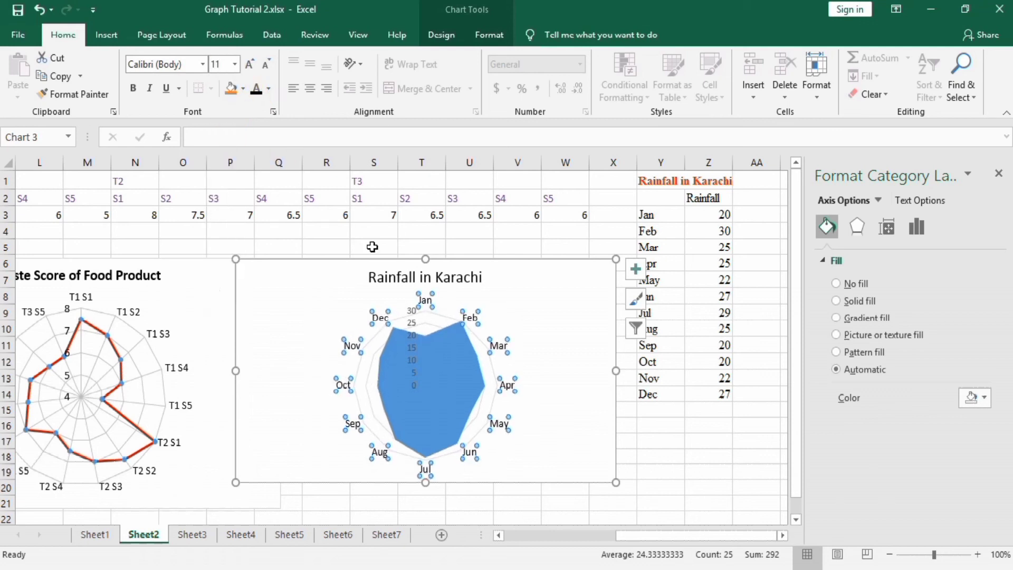
click(412, 326)
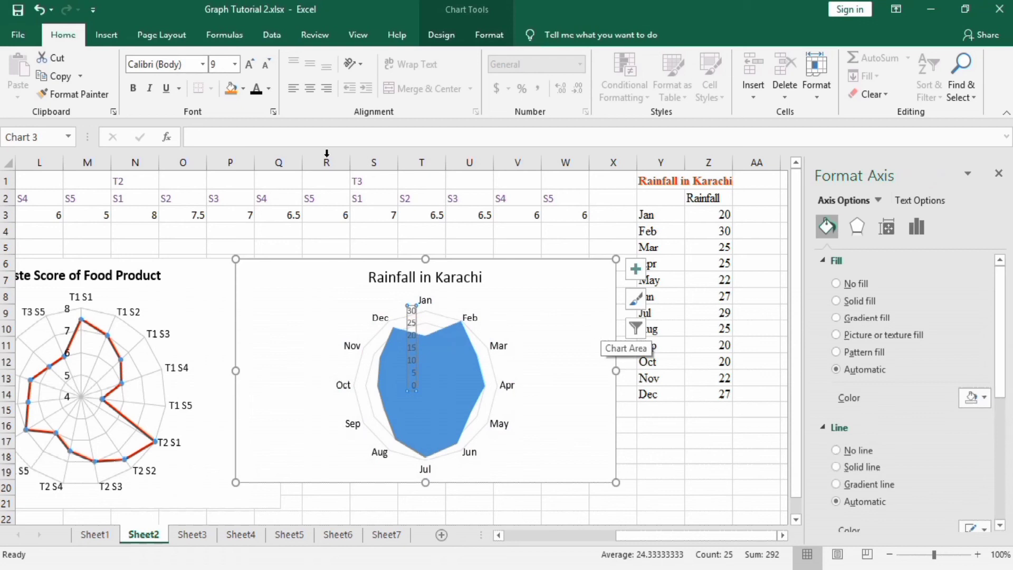
click(236, 67)
click(227, 128)
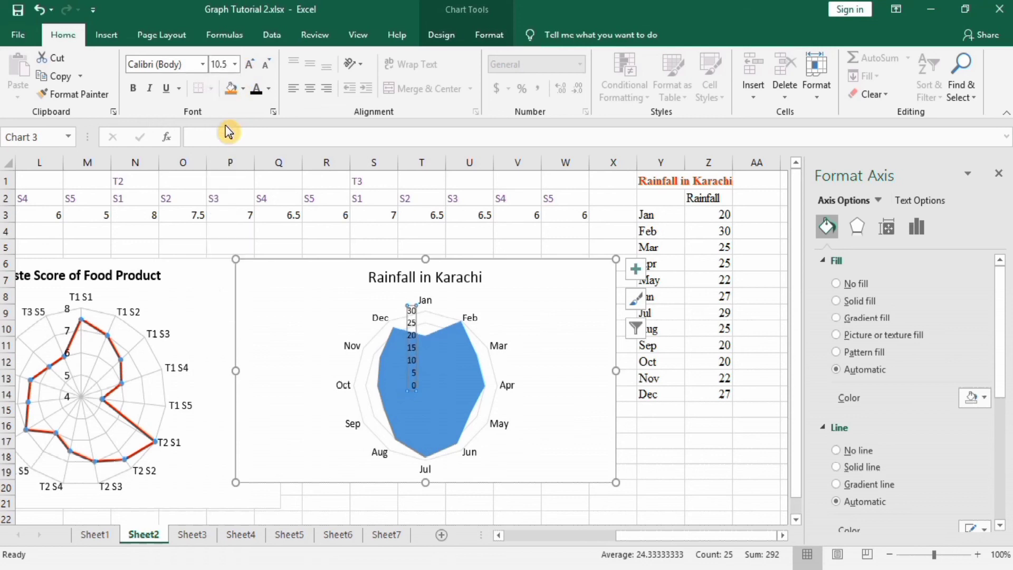
- Give the Rainfall chart's major gridlines a darker gray solid line color
click(497, 399)
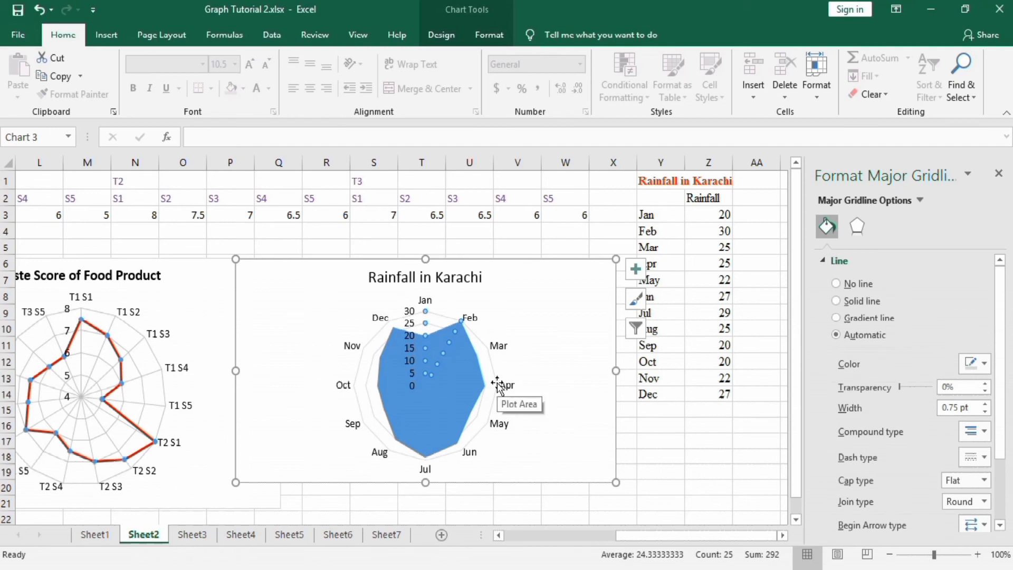
click(481, 421)
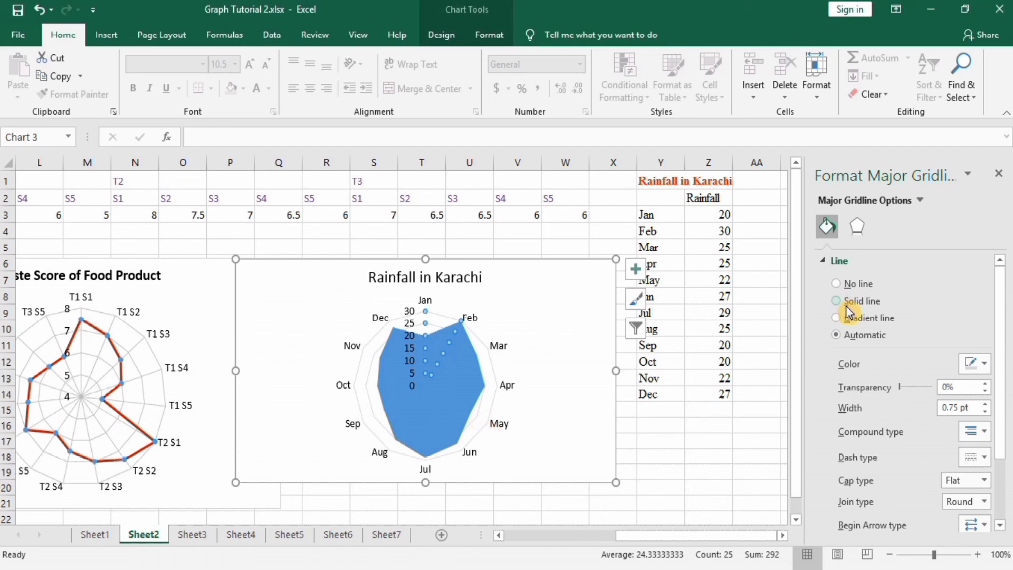
click(921, 201)
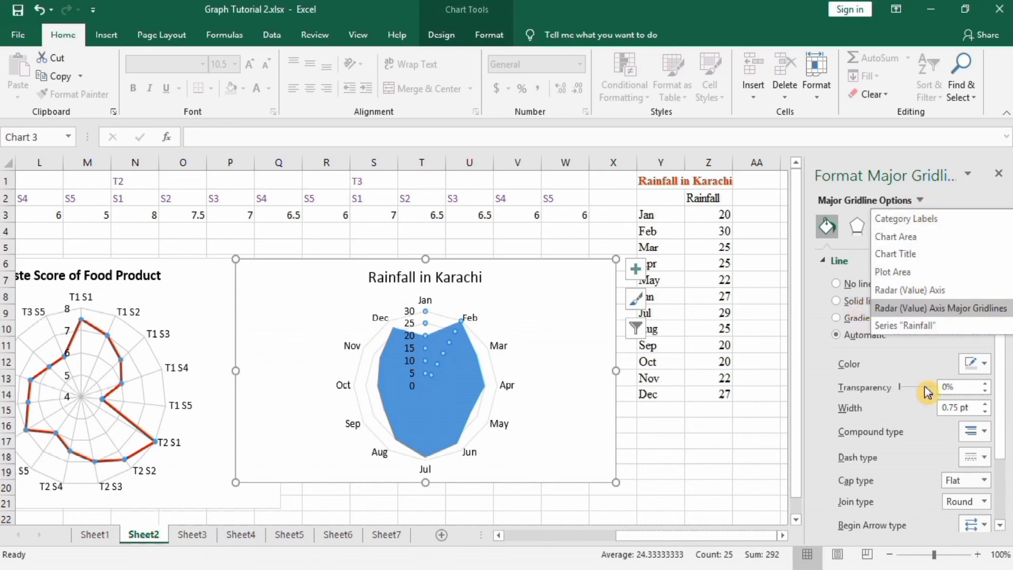
click(985, 369)
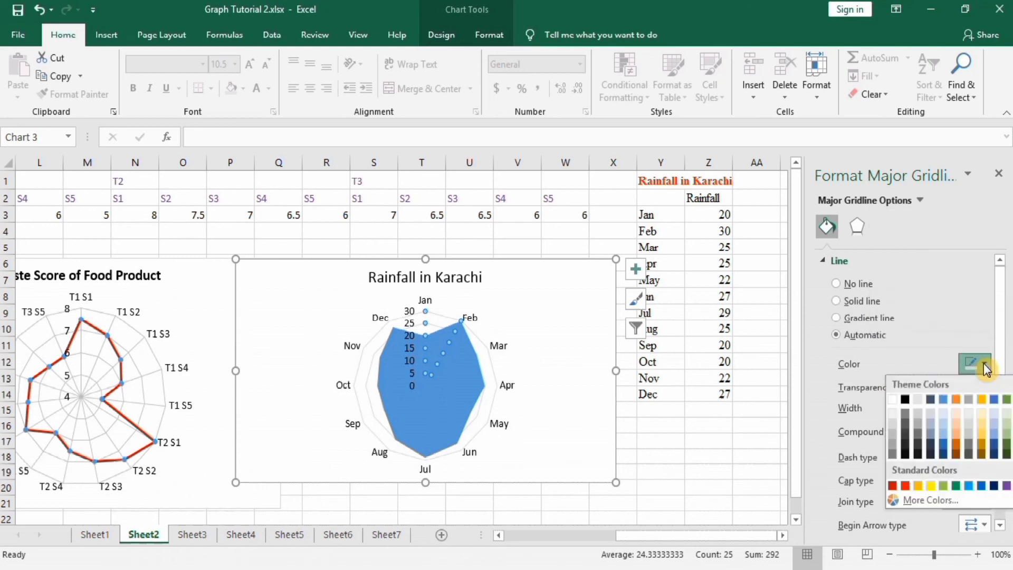
click(896, 446)
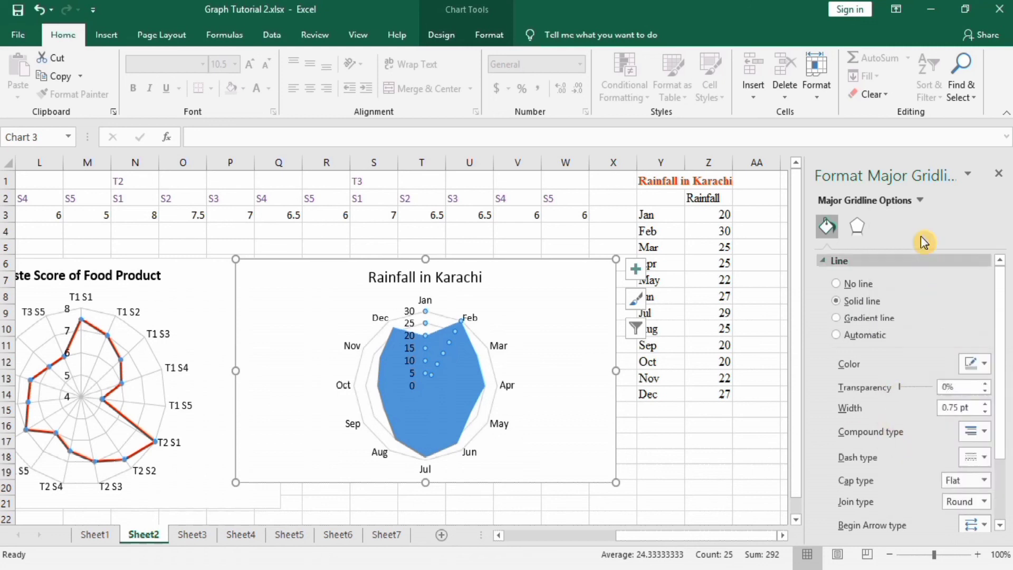
- Apply a solid line to the Rainfall chart's radar value axis so spokes are drawn from the center
click(921, 201)
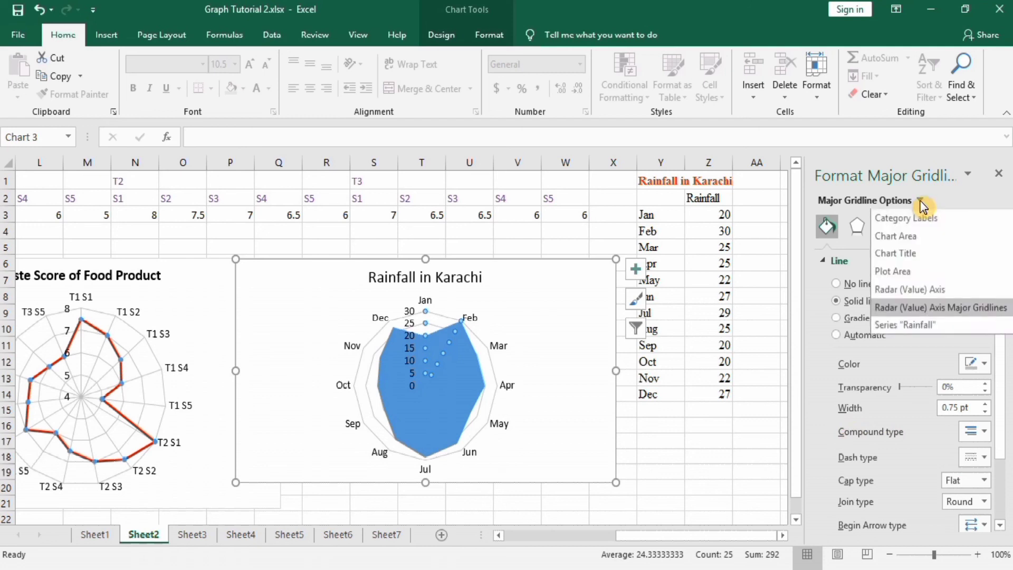
click(912, 289)
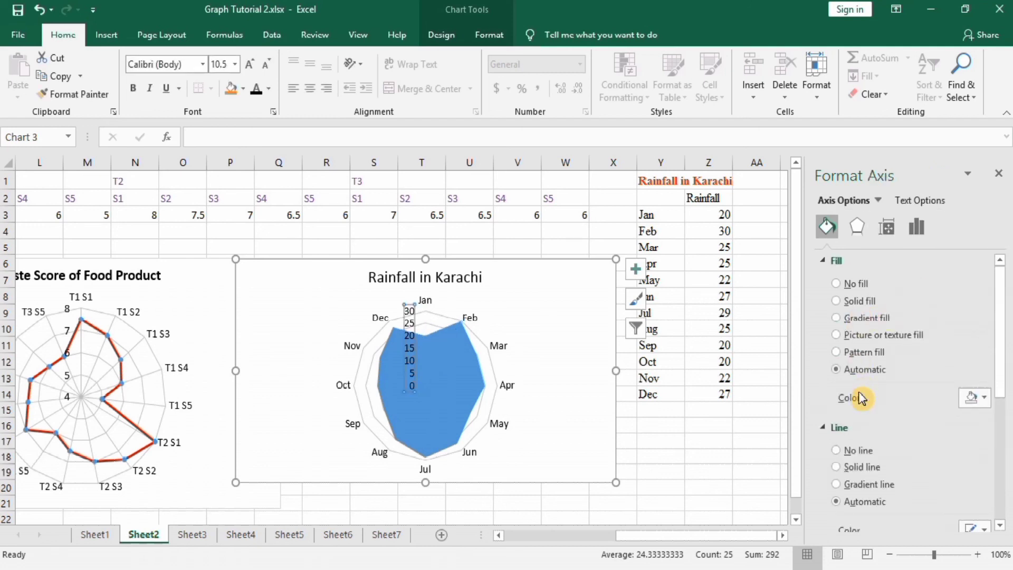
click(837, 467)
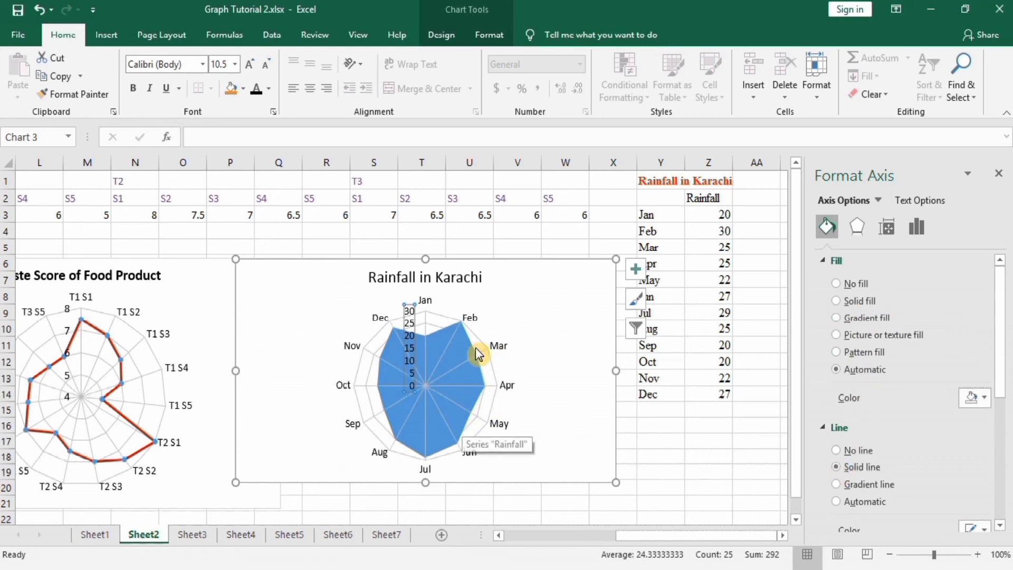
- Look over the Rainfall series' line and effects options, deselect the chart, and review the other radar charts on the sheet
click(453, 346)
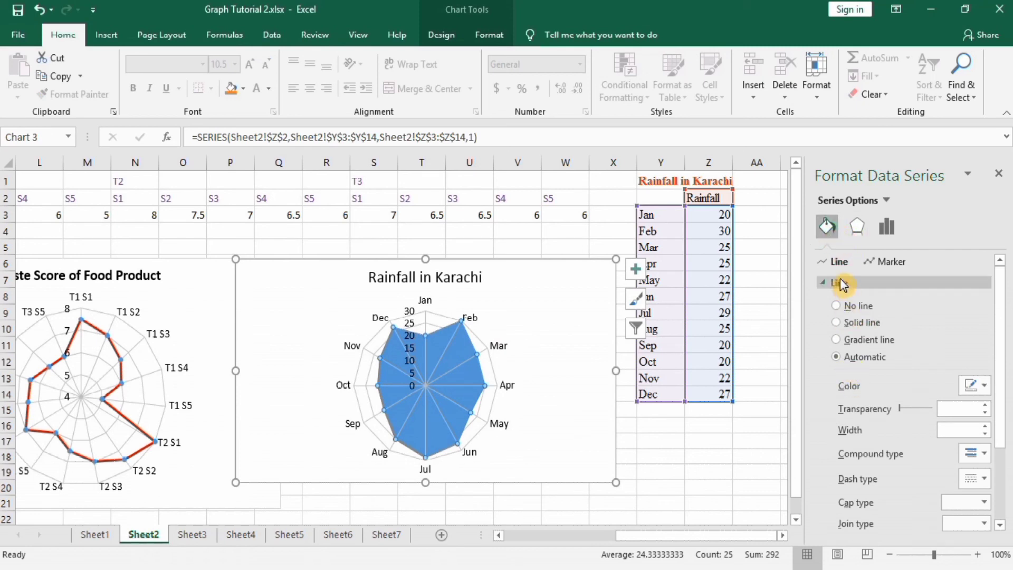
click(463, 390)
click(857, 226)
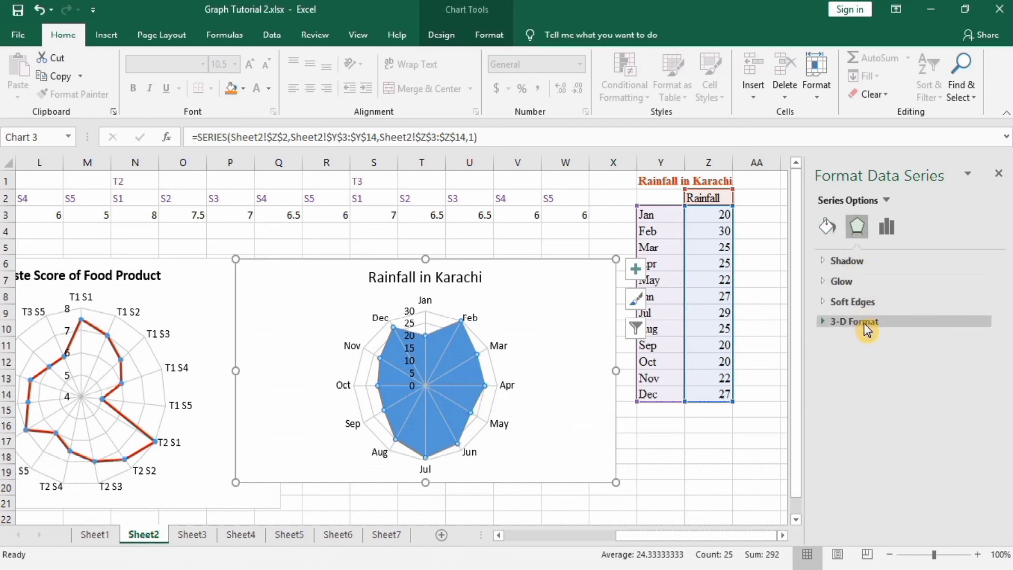
click(737, 457)
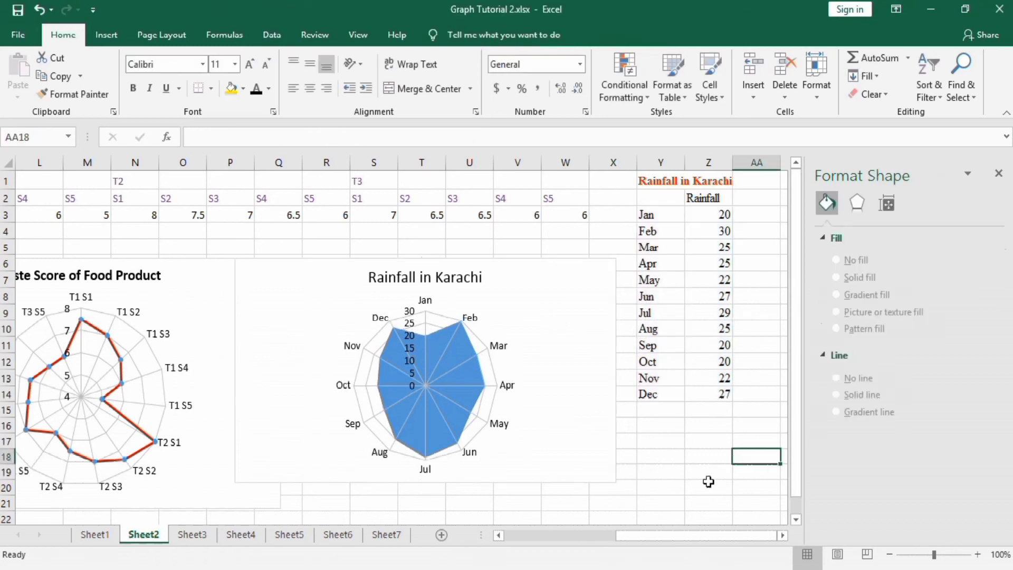
drag(667, 537, 553, 541)
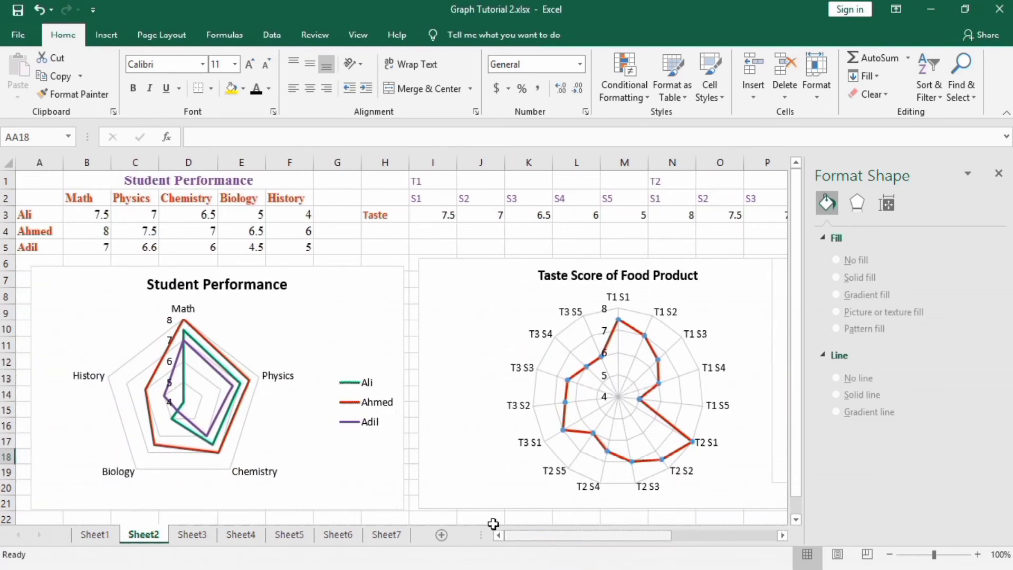